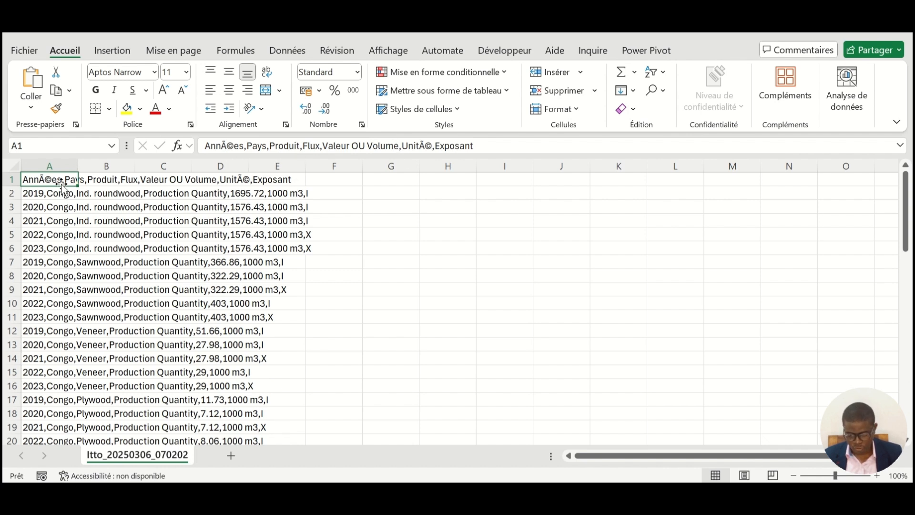
Examine the comma-separated records and check which column actually holds the data
key("Down")
key("Down")
key("Up")
key("Up")
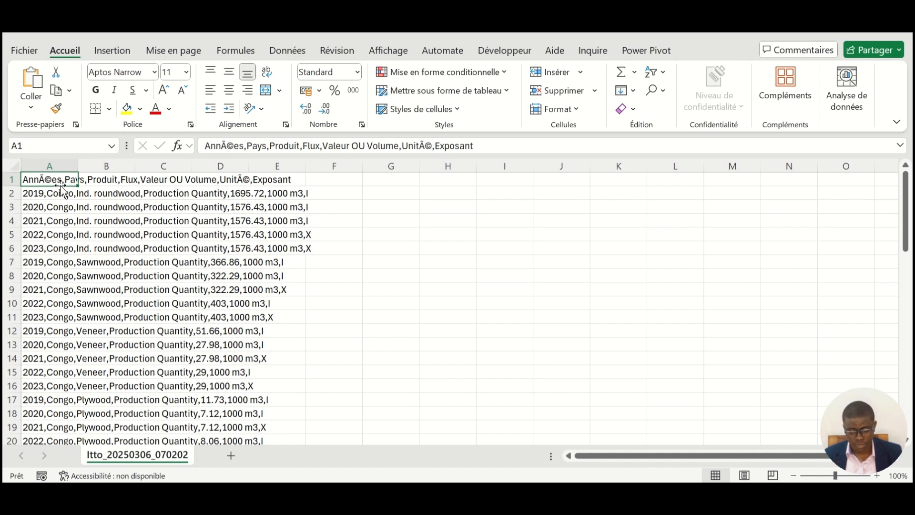
scroll(74, 272, "down", 2)
scroll(74, 272, "up", 2)
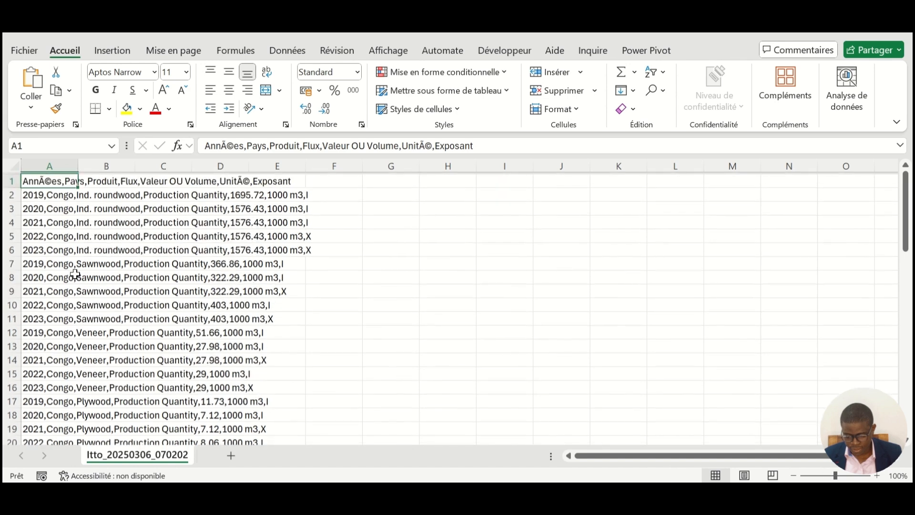
scroll(75, 274, "down", 4)
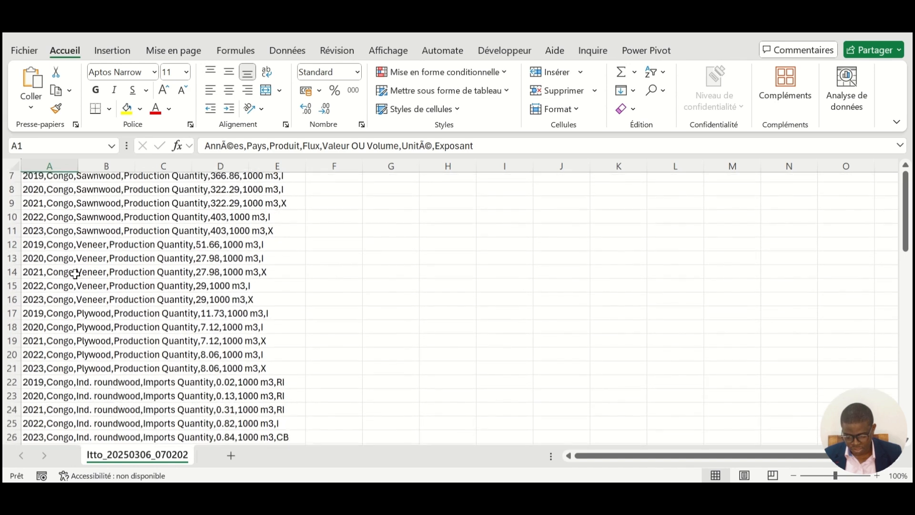
scroll(75, 274, "up", 4)
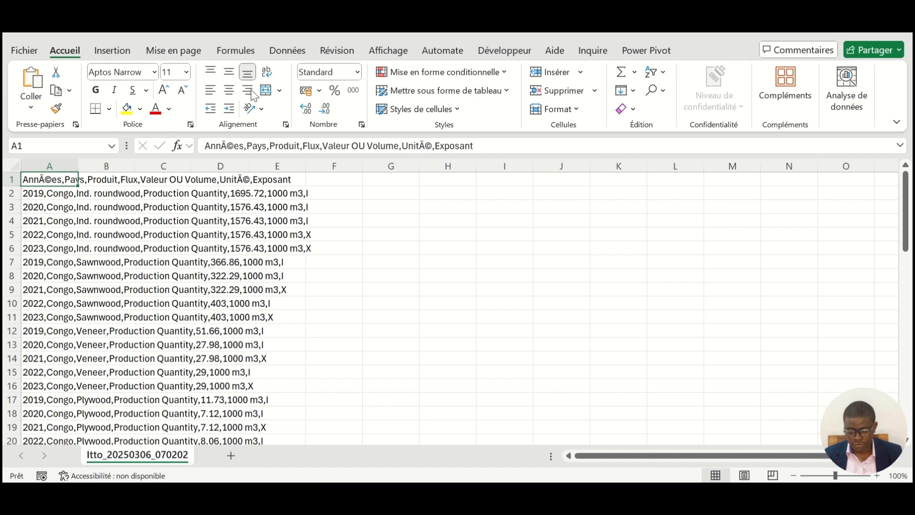
left_click(65, 166)
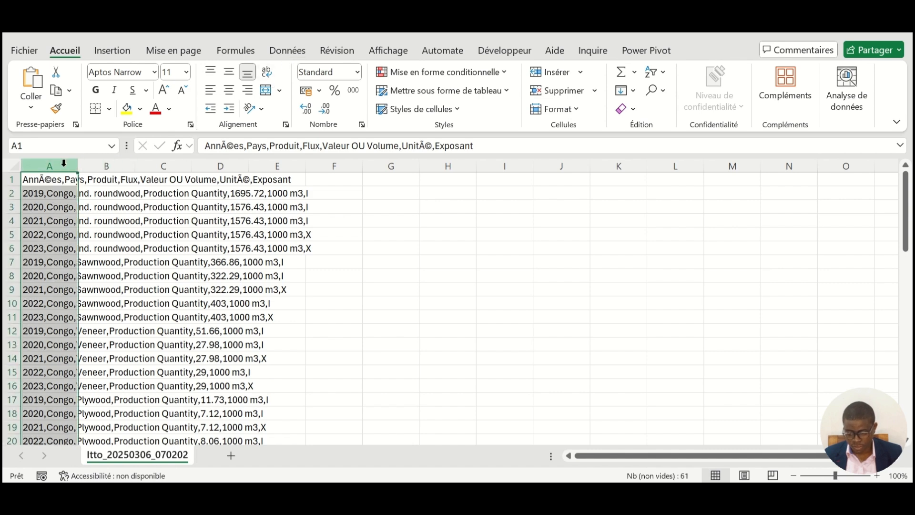
left_click(112, 180)
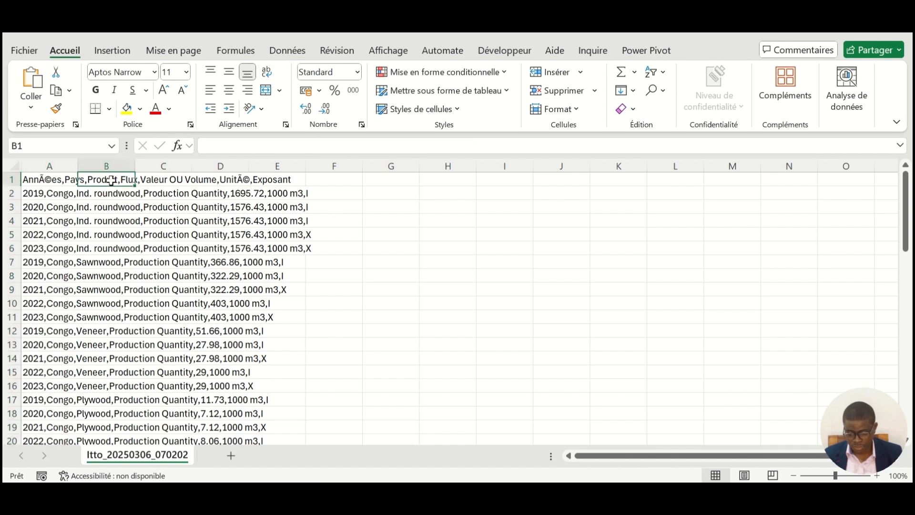
key("Right")
key("Right")
key("Down")
key("Left")
key("Left")
key("Left")
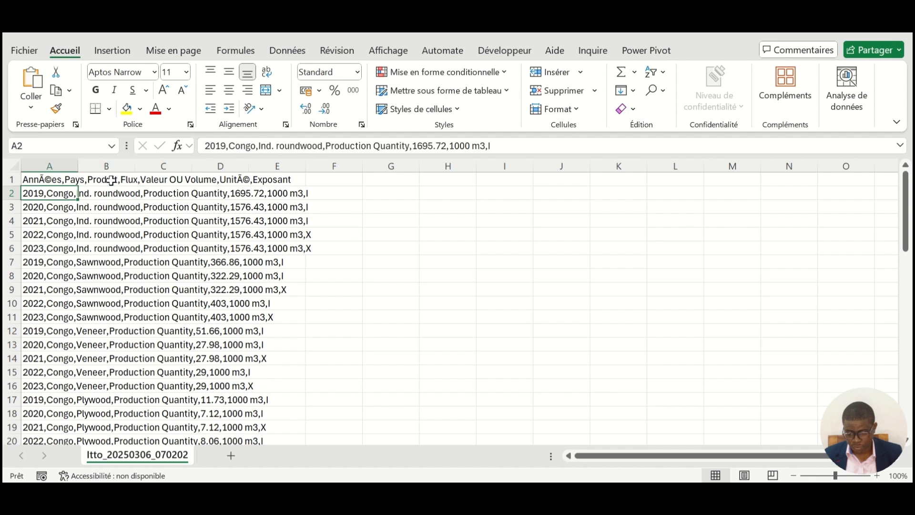
Autofit the width of column A to its comma-separated contents
key("Up")
key("Down")
double_click(78, 166)
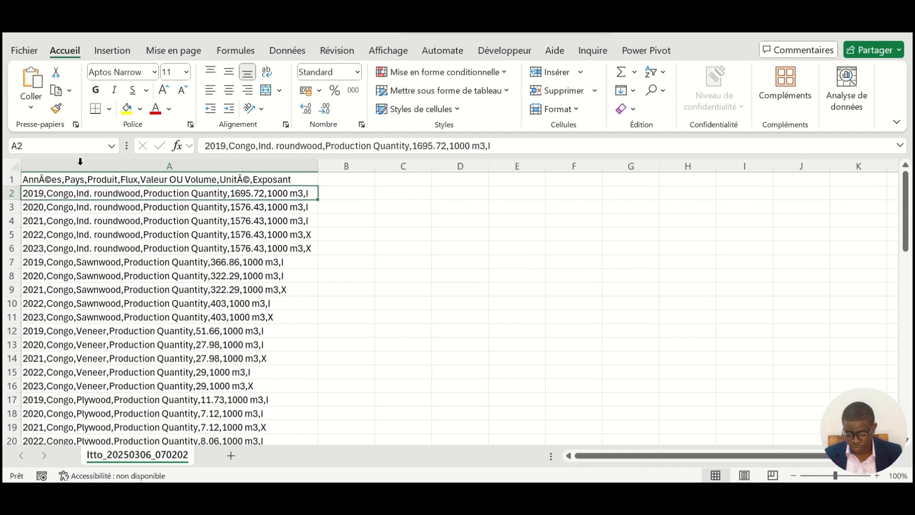
left_click(277, 177)
key("Right")
key("Left")
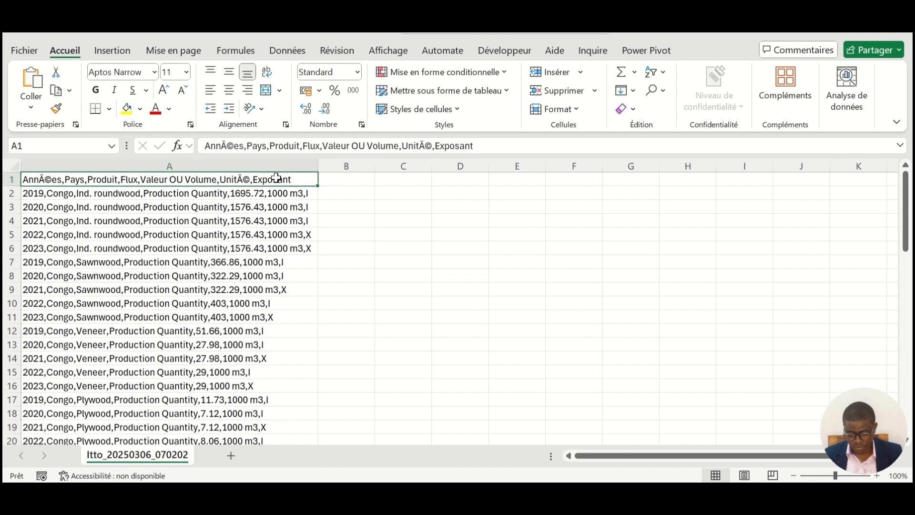
Review the individual records in column A, row by row below the header
key("Down")
key("Down")
key("Down")
key("Down")
key("Down")
key("Down")
key("Down")
key("Down")
key("Down")
key("Down")
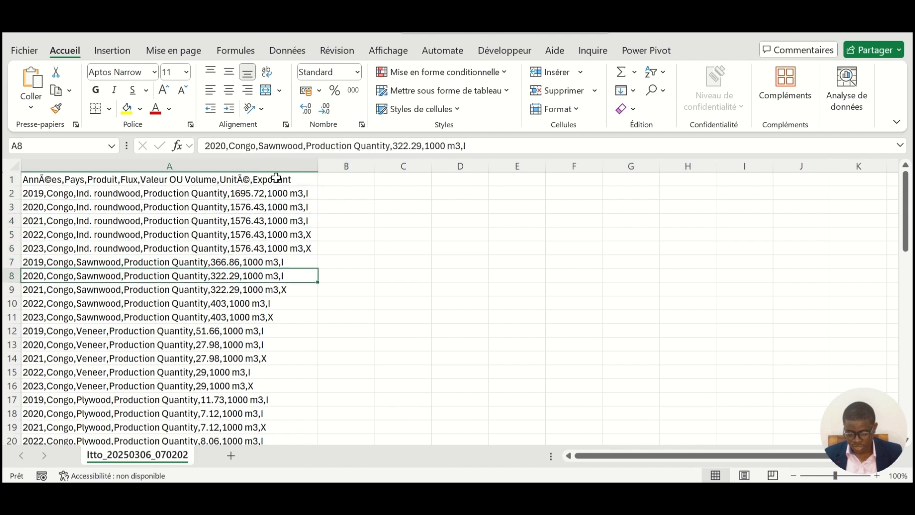
key("Up")
key("Up")
key("Up")
key("Up")
key("Up")
key("Up")
key("Up")
key("Up")
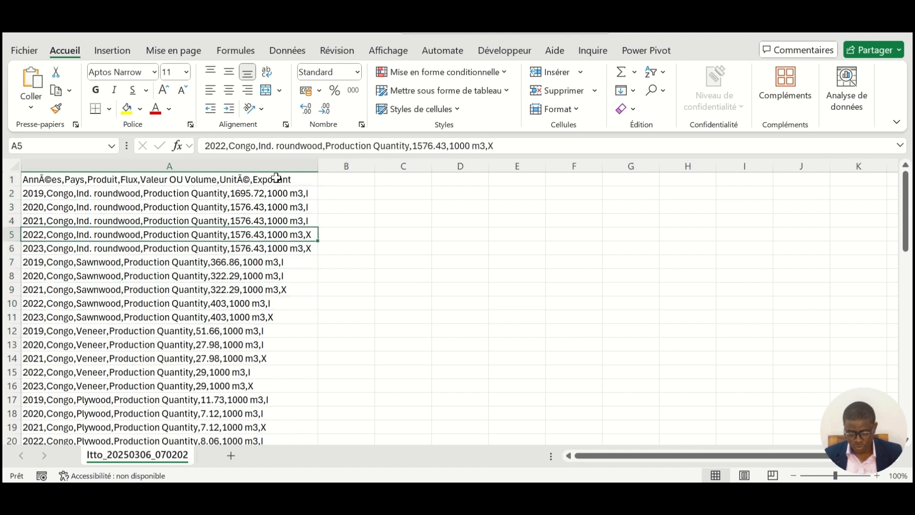
Start converting the whole of column A into separate columns, treating the data as delimited (Délimité)
left_click(180, 163)
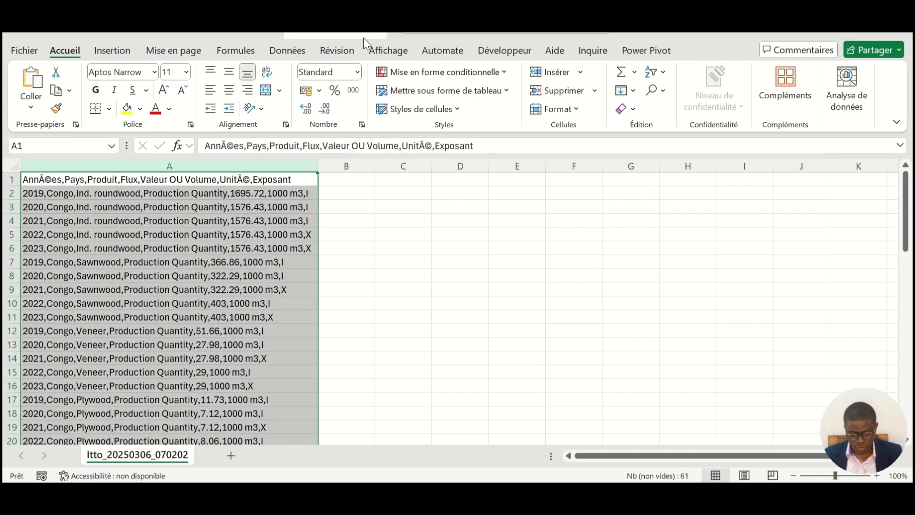
left_click(297, 50)
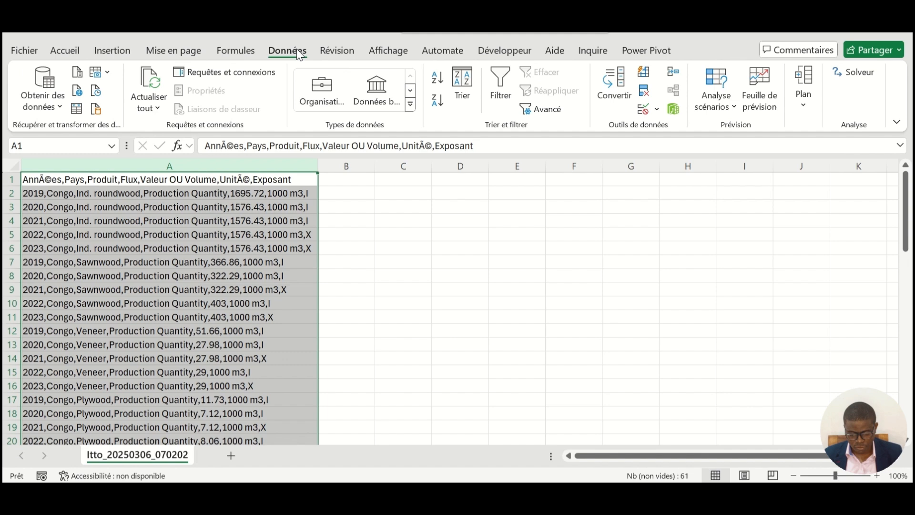
left_click(622, 91)
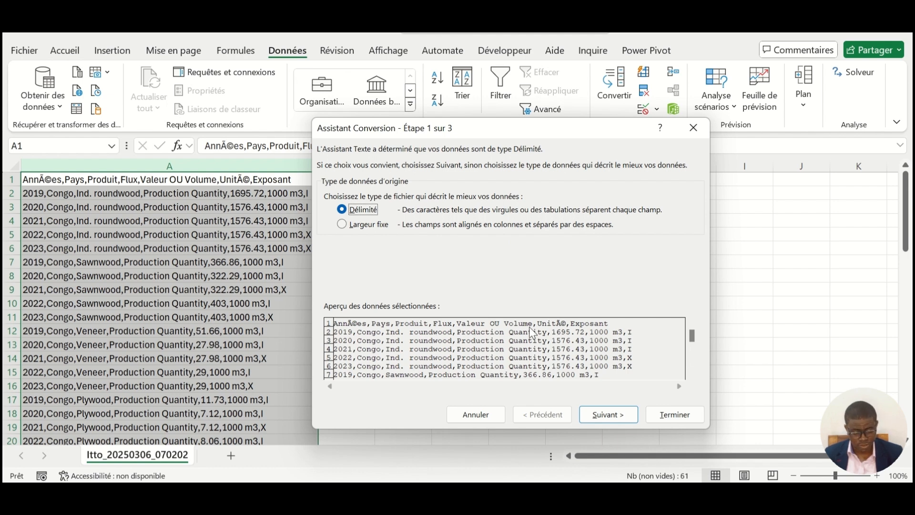
left_click(619, 416)
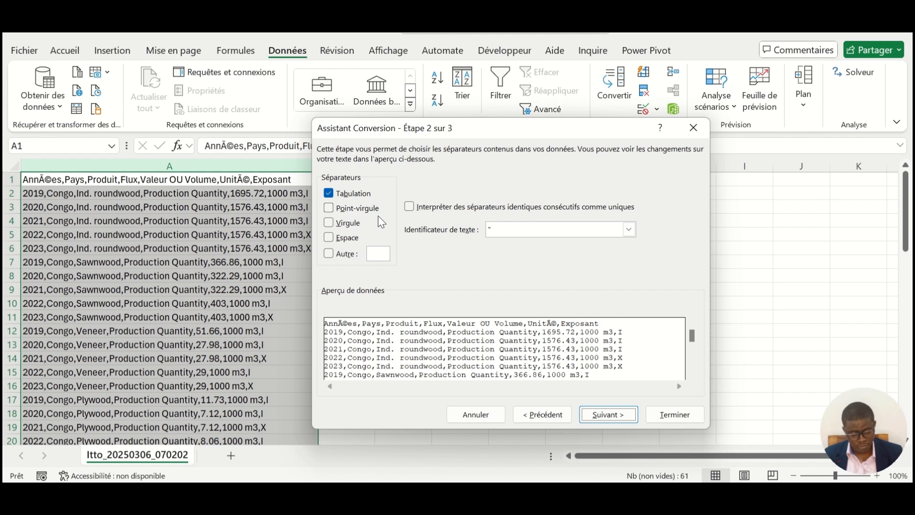
Set the comma (Virgule) as the only separator instead of the tab and check the split in the data preview
left_click(329, 223)
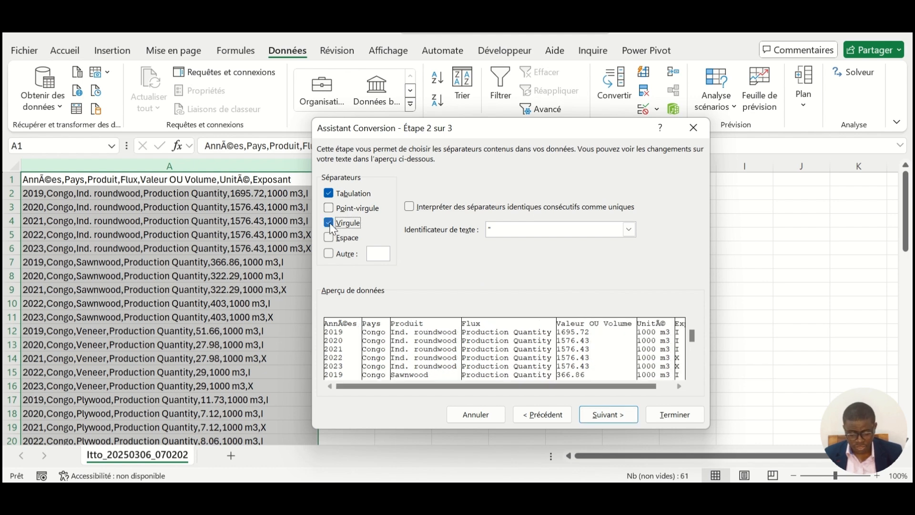
left_click(332, 196)
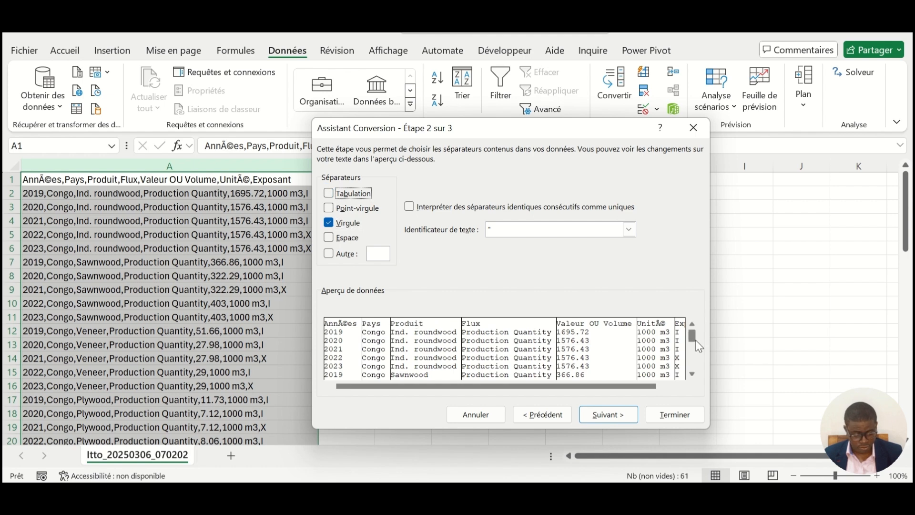
left_click(692, 362)
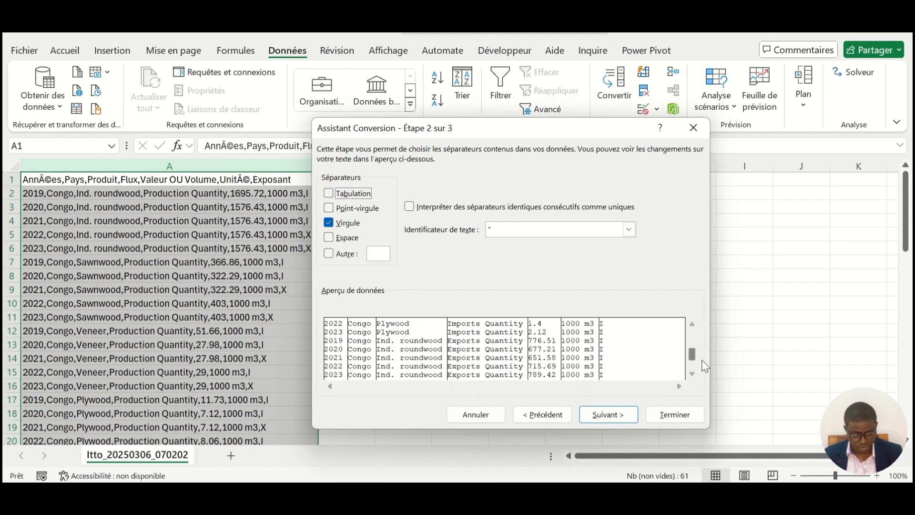
left_click_drag(692, 354, 695, 336)
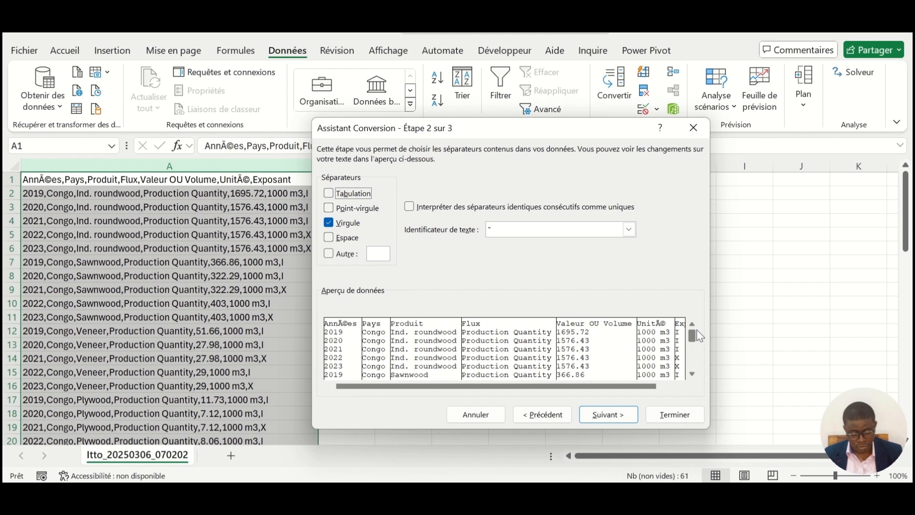
Try the semicolon and space separators in the data preview and return to the comma alone
left_click(329, 208)
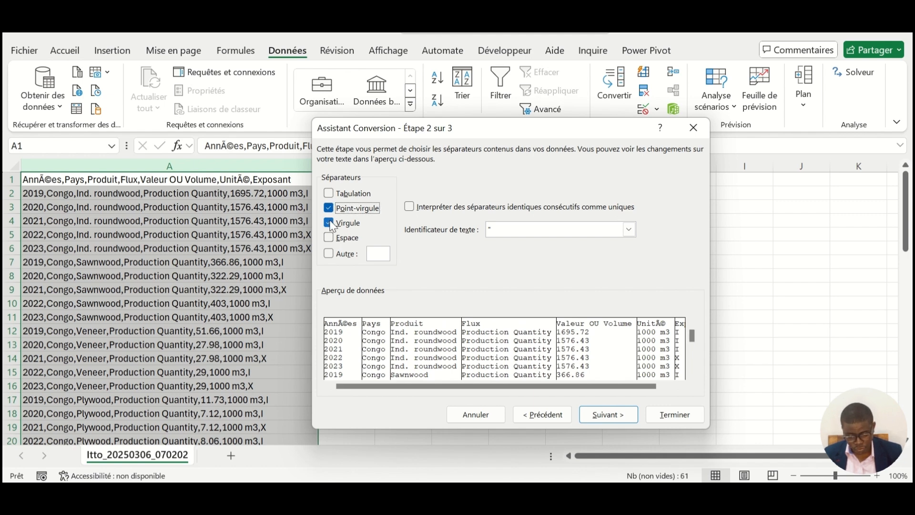
left_click(328, 223)
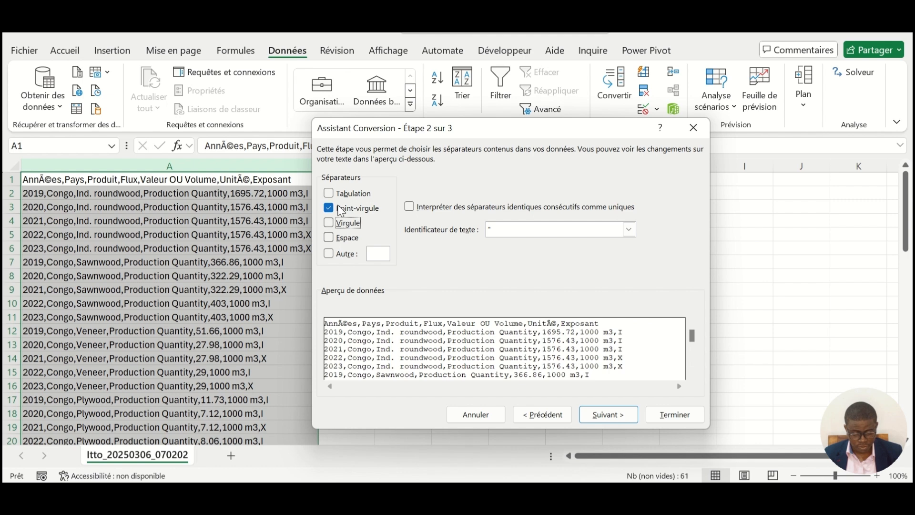
left_click(330, 209)
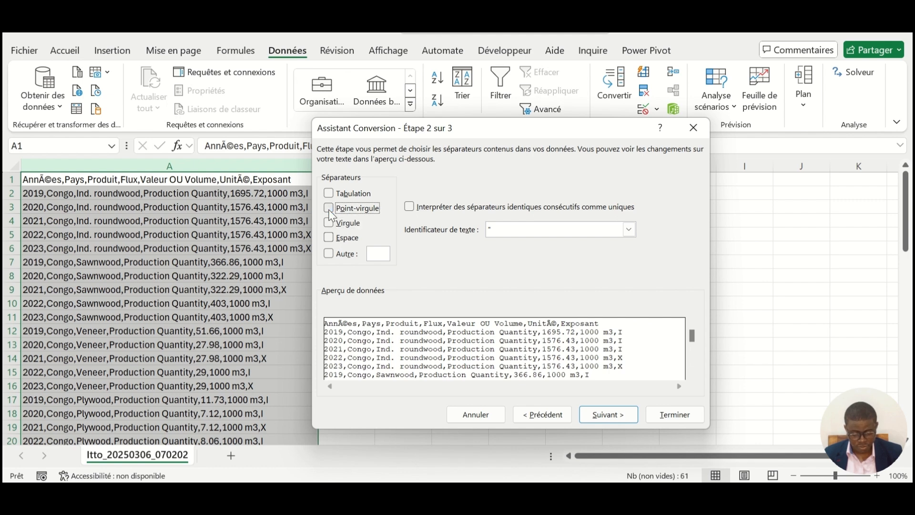
left_click(332, 241)
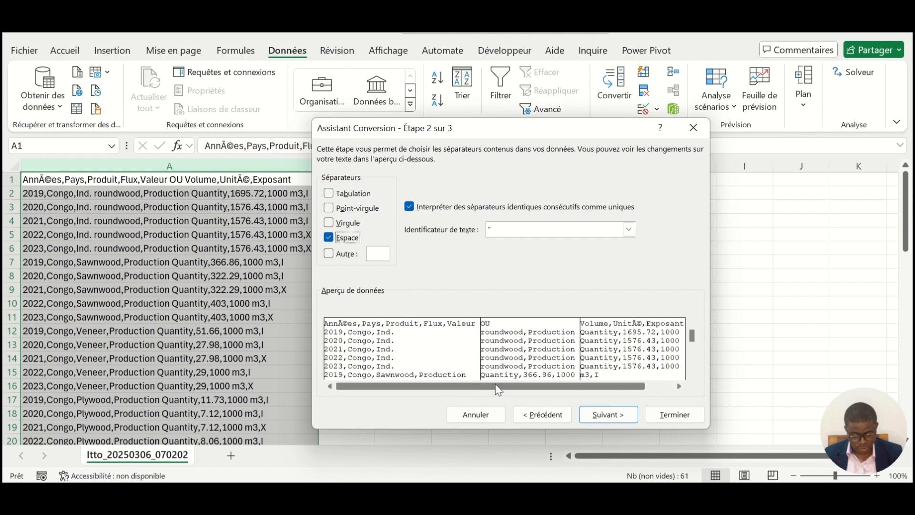
left_click_drag(496, 384, 558, 380)
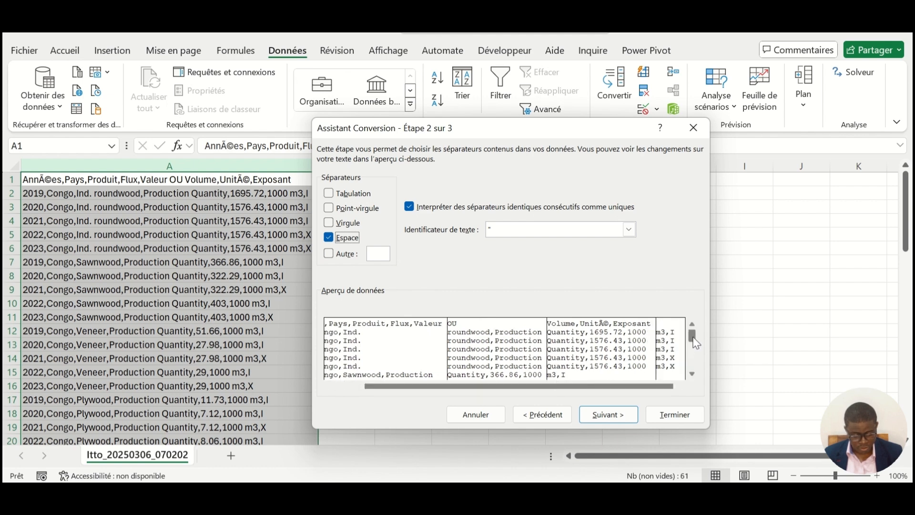
mouse_move(694, 342)
left_mouse_down()
mouse_move(695, 353)
mouse_move(694, 337)
left_mouse_up()
left_click(329, 238)
left_click(329, 223)
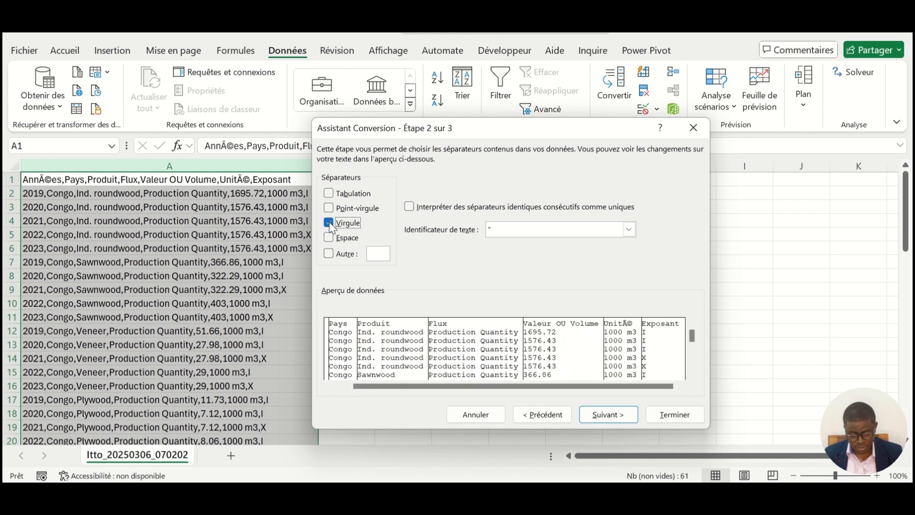
mouse_move(695, 345)
left_mouse_down()
mouse_move(695, 368)
mouse_move(692, 335)
left_mouse_up()
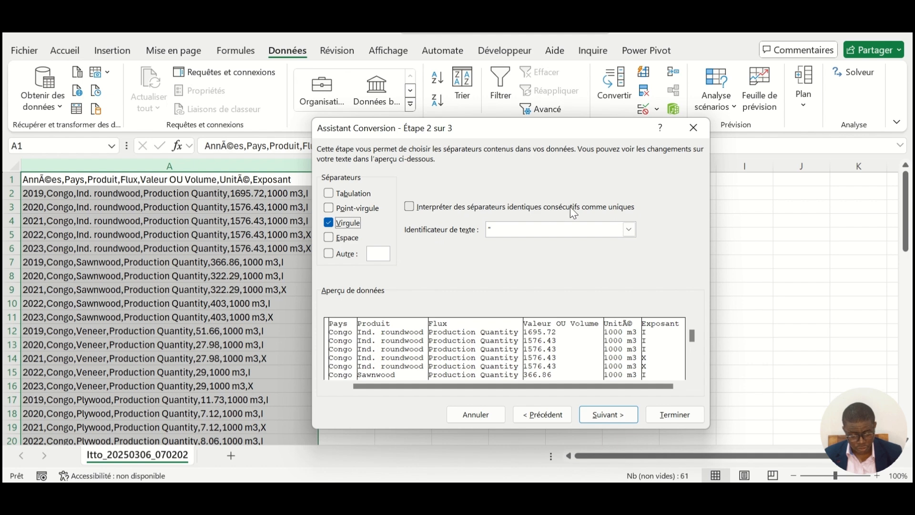
Check the available text qualifier choices and the custom separator field without changing them
left_click(629, 229)
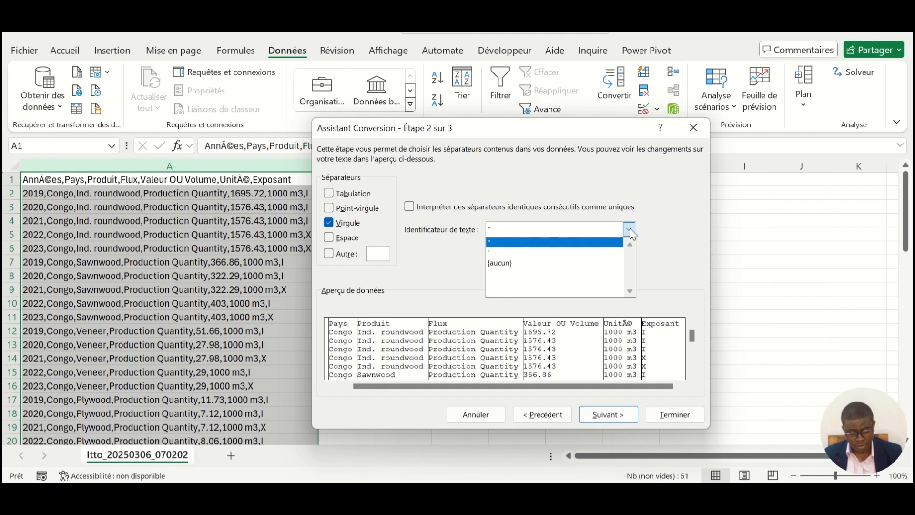
left_click(630, 229)
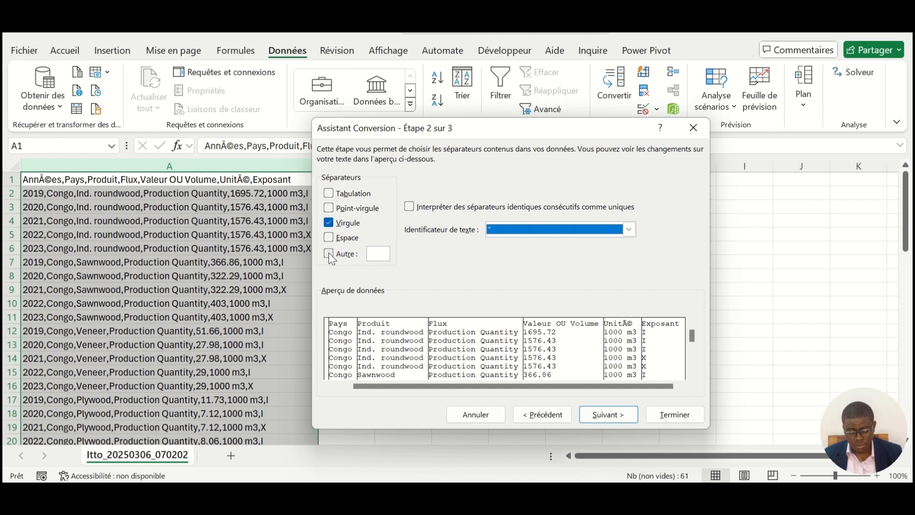
left_click(381, 255)
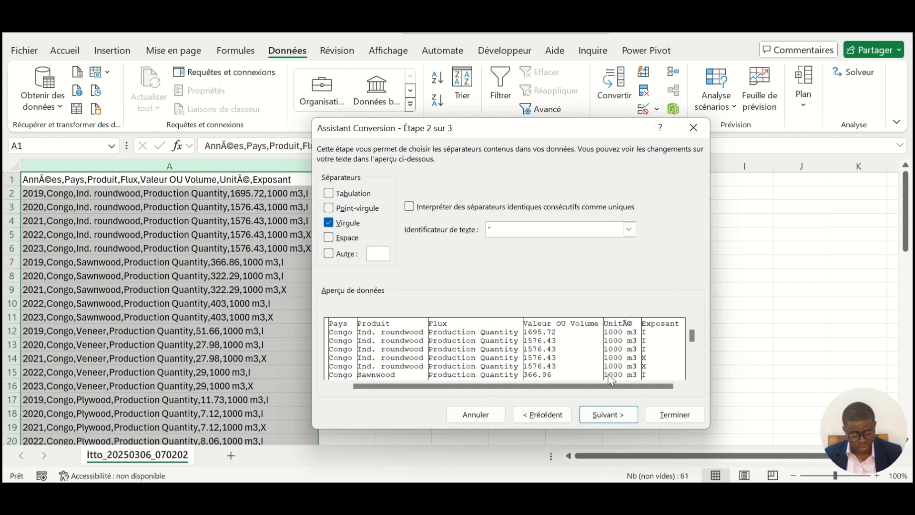
Proceed to the column formats and set the years column to Date JMA and the Pays column to Texte
left_click(615, 414)
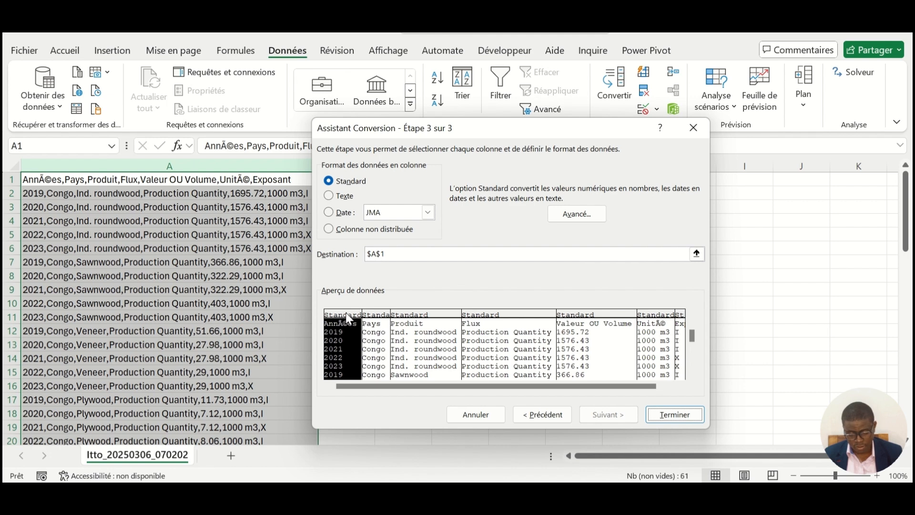
left_click(329, 213)
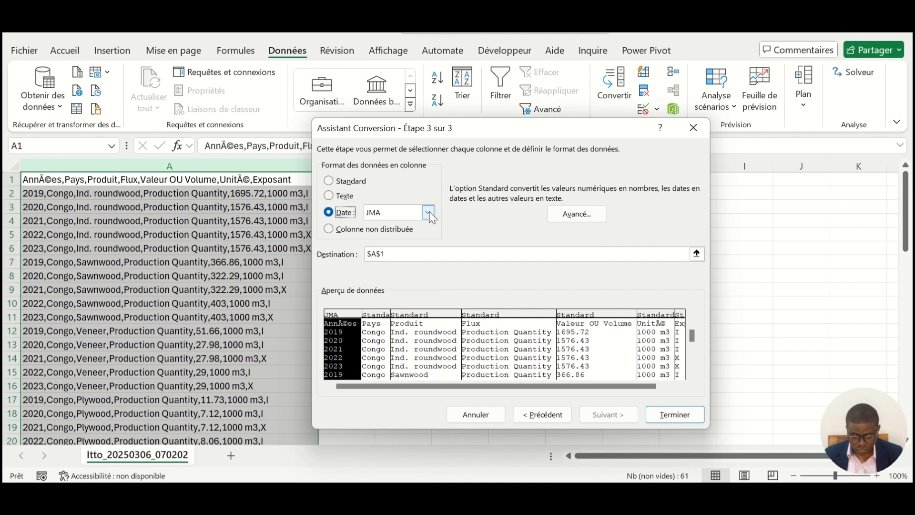
left_click(385, 317)
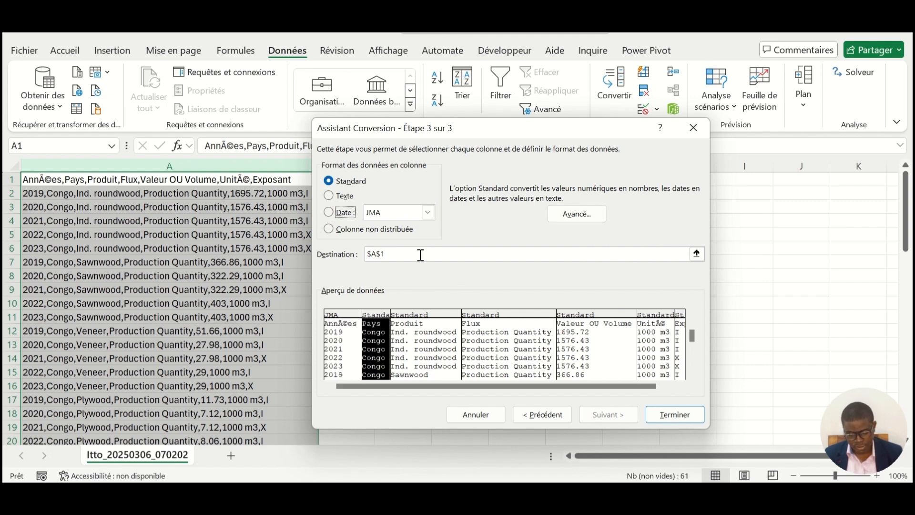
left_click(339, 196)
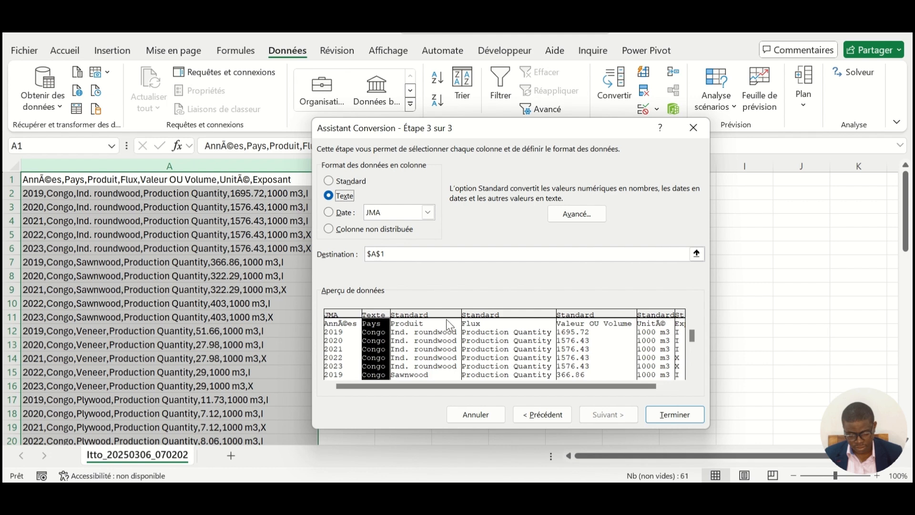
Set the Produit and Flux columns to the Texte format in the data preview
left_click(433, 315)
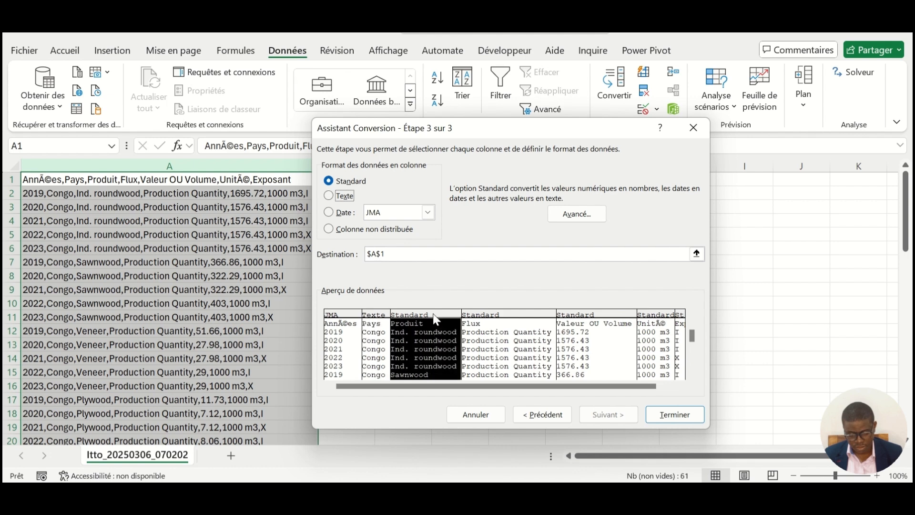
left_click(336, 196)
left_click(509, 316)
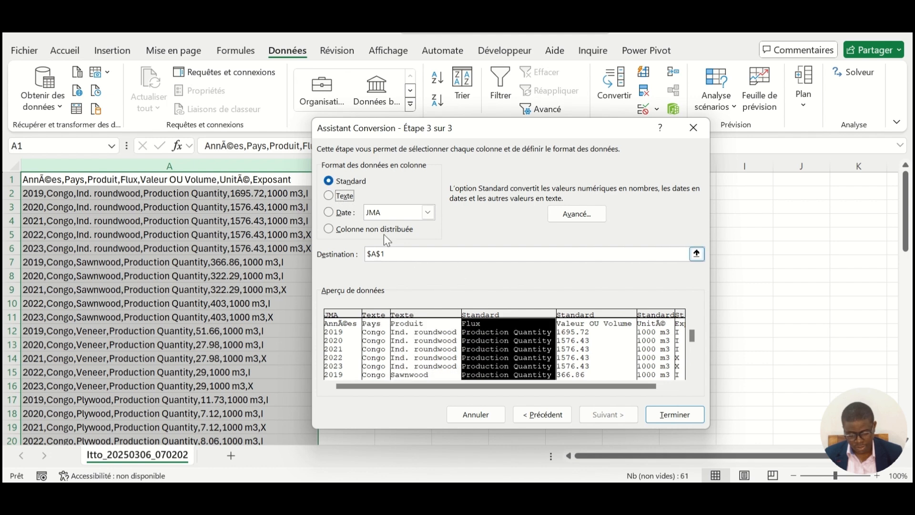
left_click(332, 200)
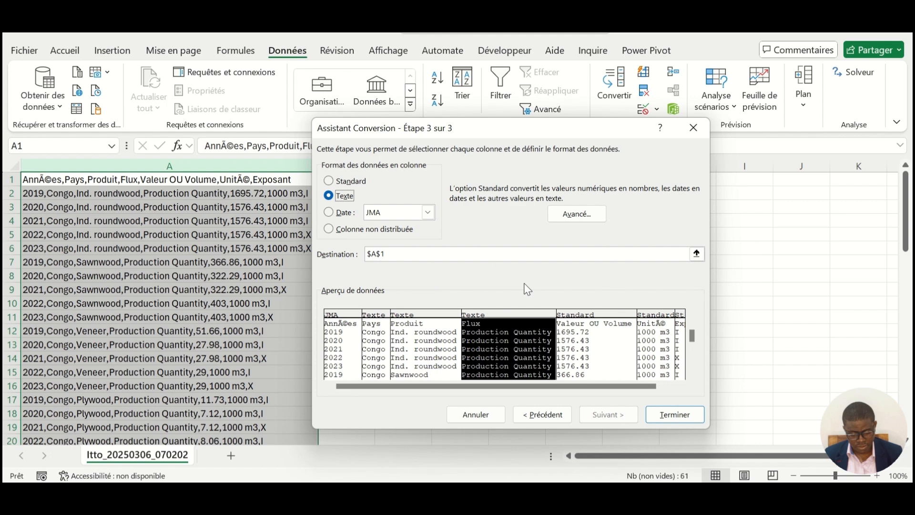
Check the advanced decimal and thousands separator choices for the Valeur OU Volume column without changing them
left_click(599, 320)
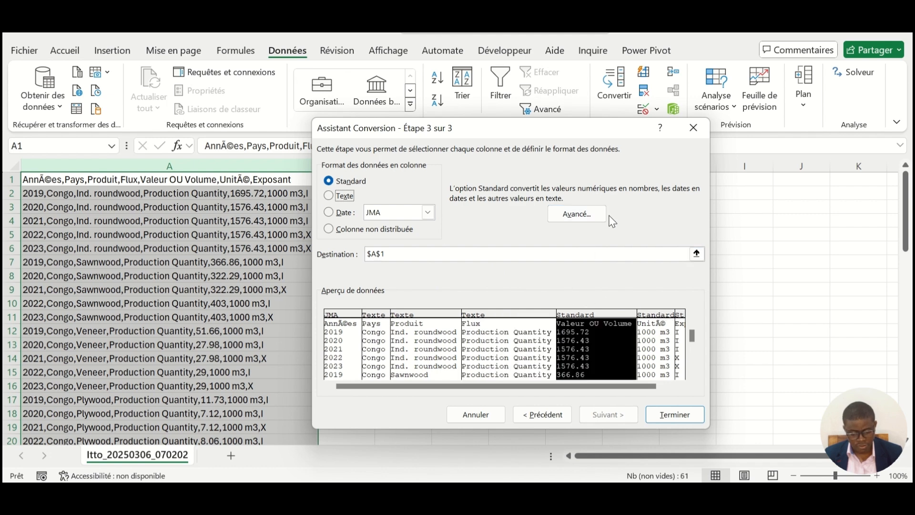
left_click(581, 216)
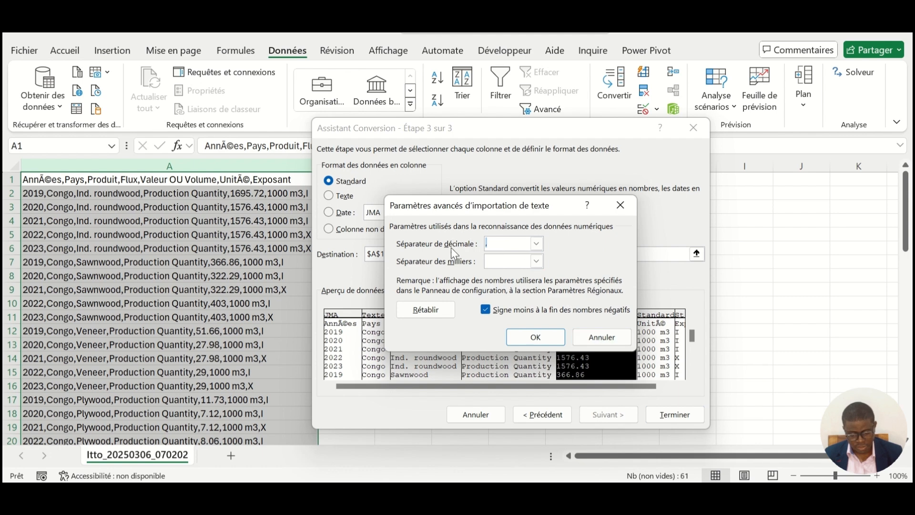
left_click(538, 244)
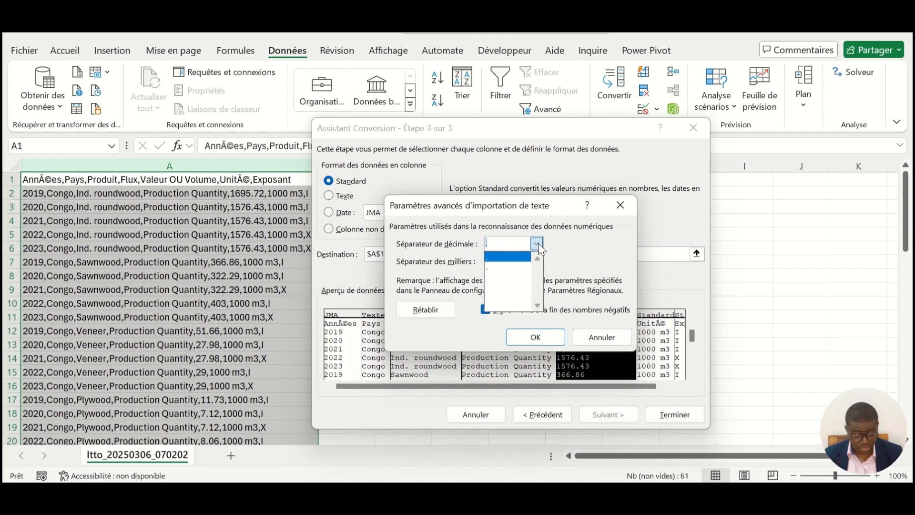
left_click(590, 246)
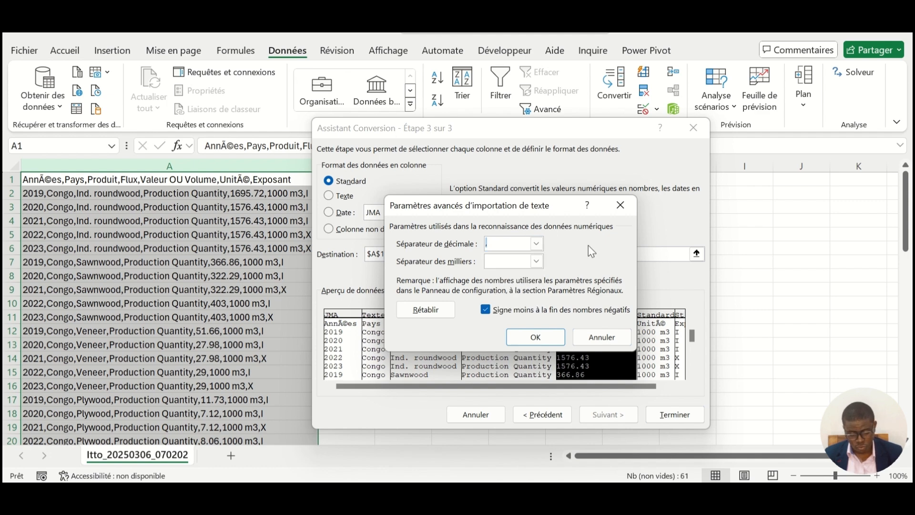
left_click(537, 261)
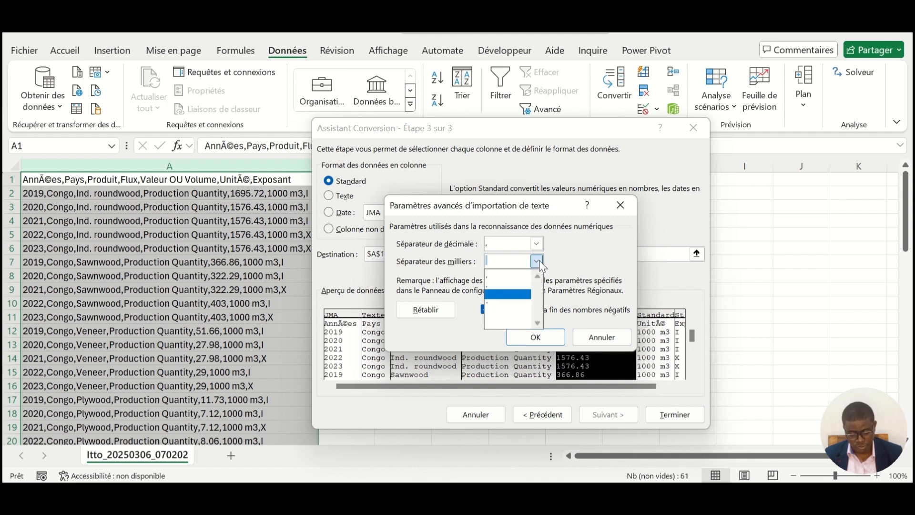
left_click(537, 260)
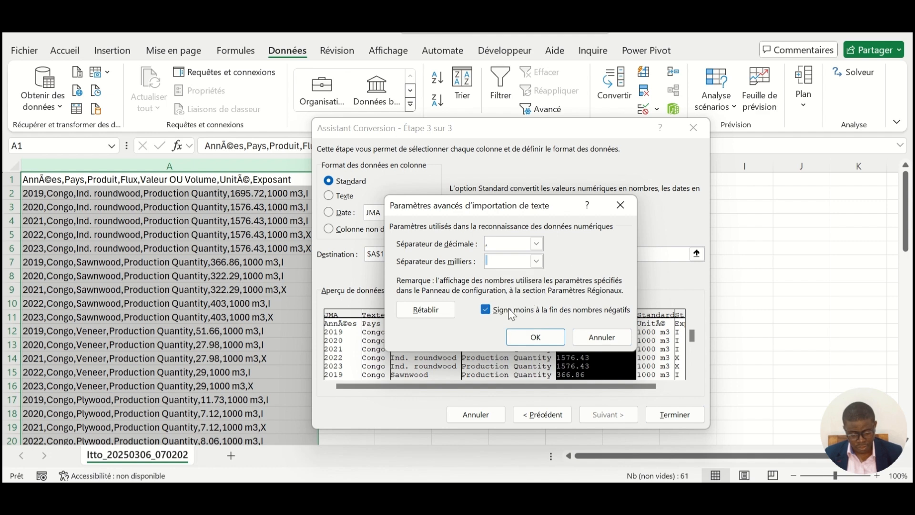
left_click(542, 335)
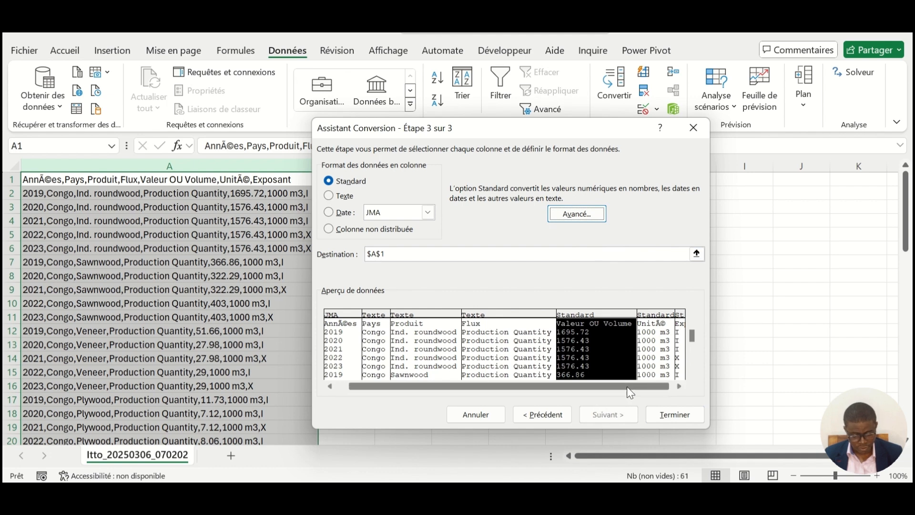
Finish the conversion with destination $A$1 and look through the split rows in the sheet
scroll(666, 363, "right", 1)
mouse_move(694, 343)
left_mouse_down()
mouse_move(694, 368)
mouse_move(694, 336)
left_mouse_up()
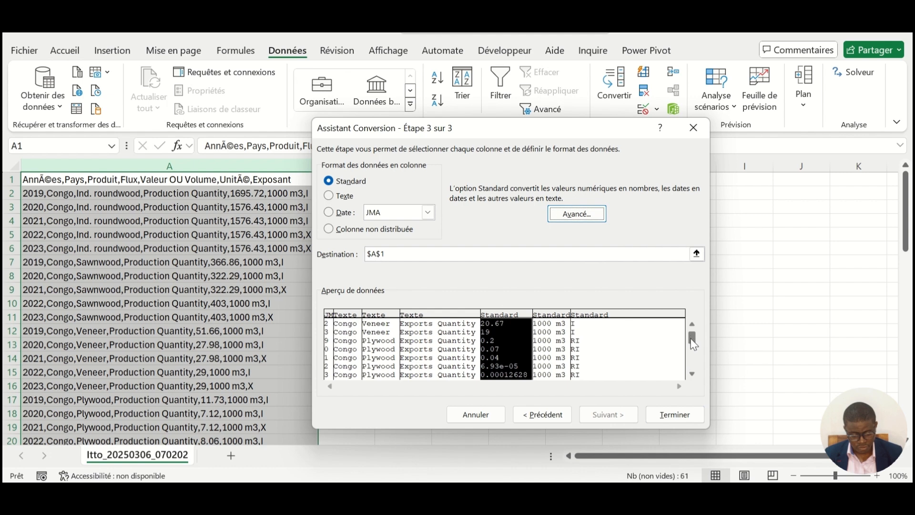
left_click(687, 418)
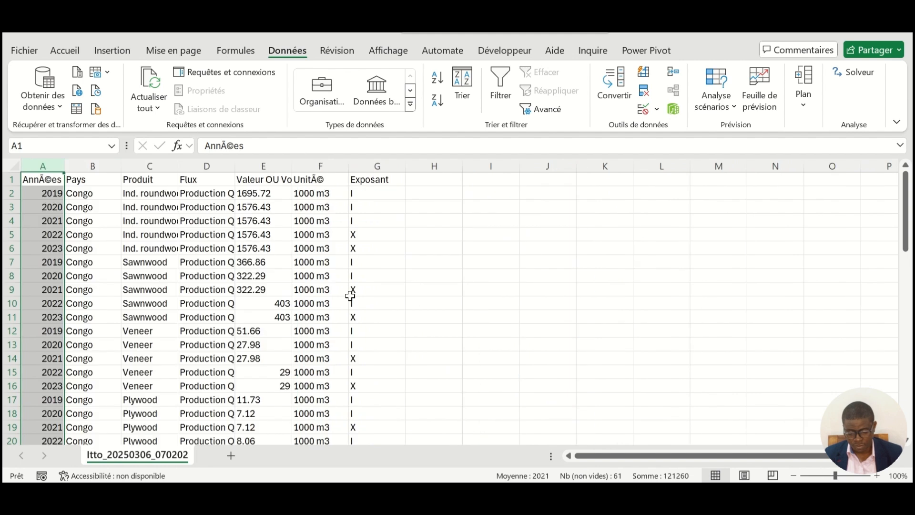
scroll(351, 292, "down", 5)
scroll(350, 296, "down", 10)
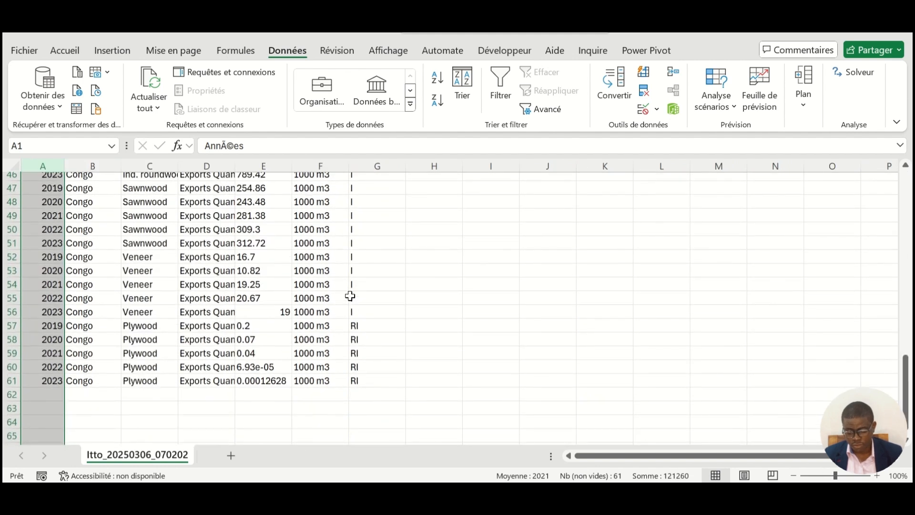
scroll(351, 296, "up", 15)
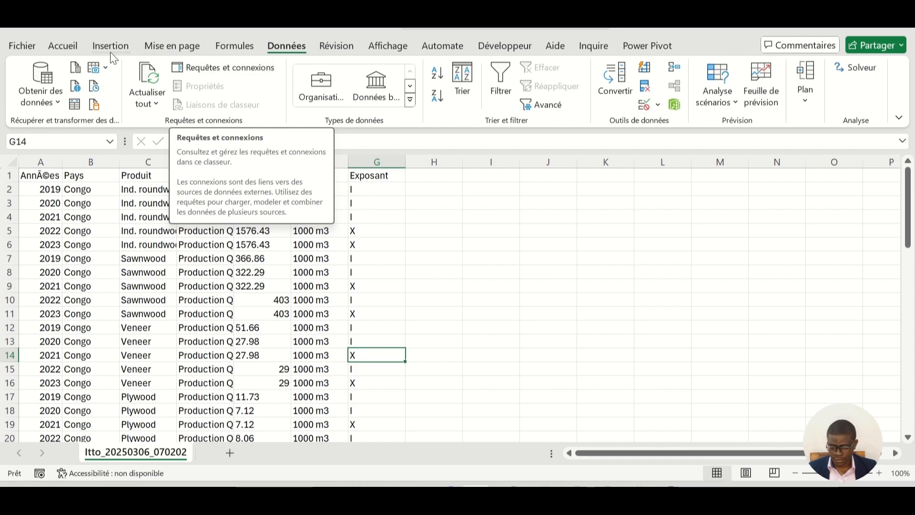
Import the text/CSV file Itto_20250306_070202 from the Téléchargements folder as external data
left_click(57, 101)
mouse_move(90, 132)
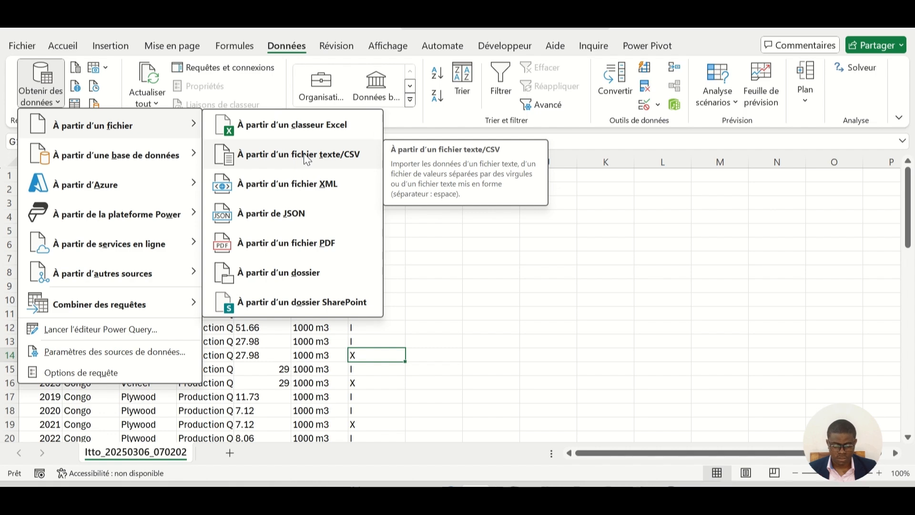
left_click(304, 153)
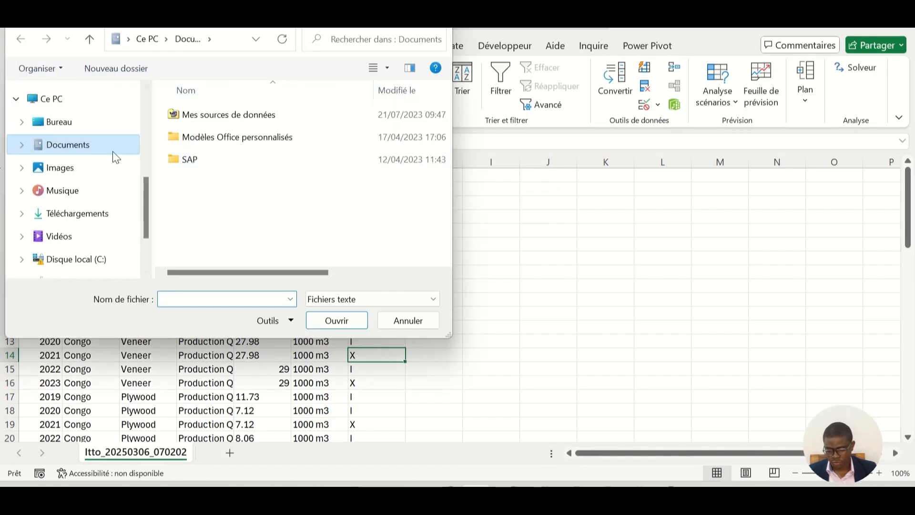
left_click(87, 216)
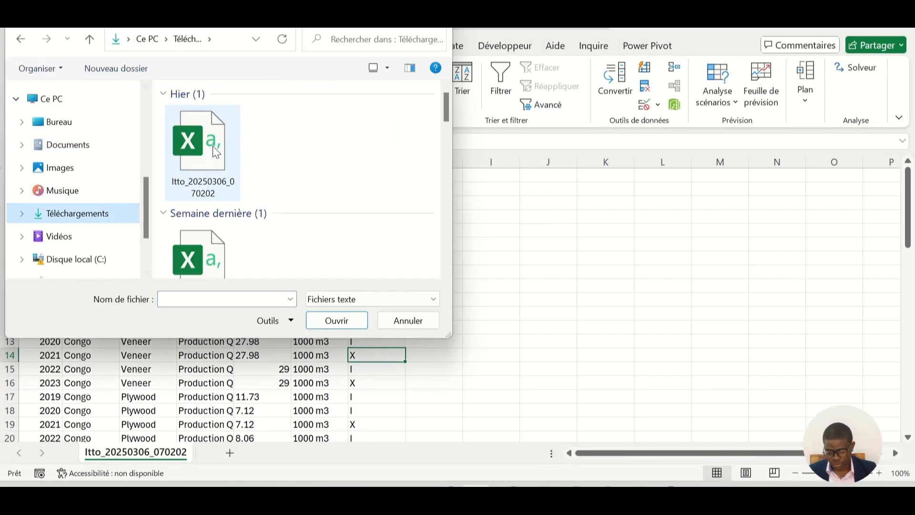
left_click(208, 150)
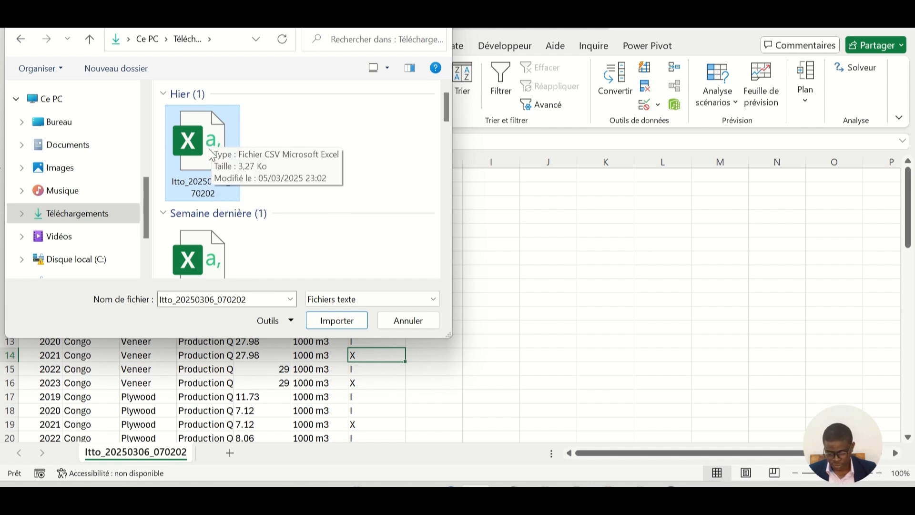
left_click(342, 322)
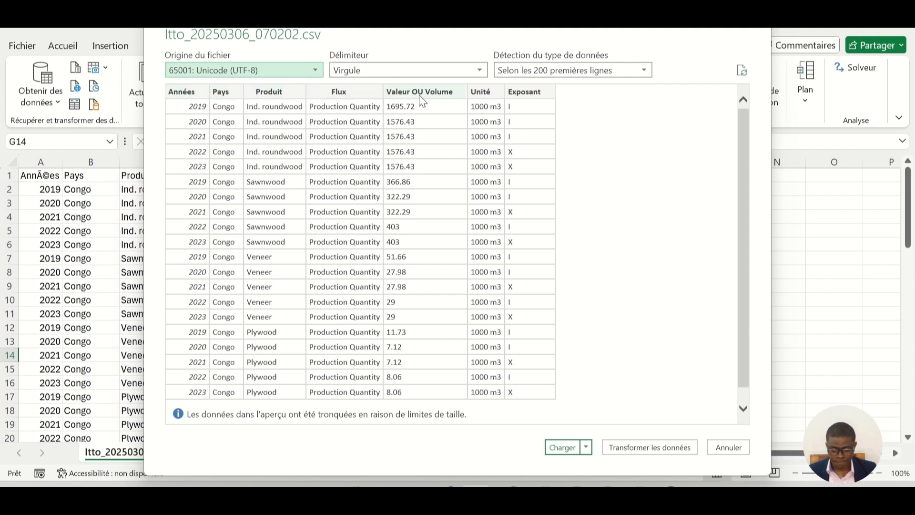
Examine the delimiter choices, the data type detection choices and the rows in the CSV import preview
left_click_drag(477, 23, 638, 42)
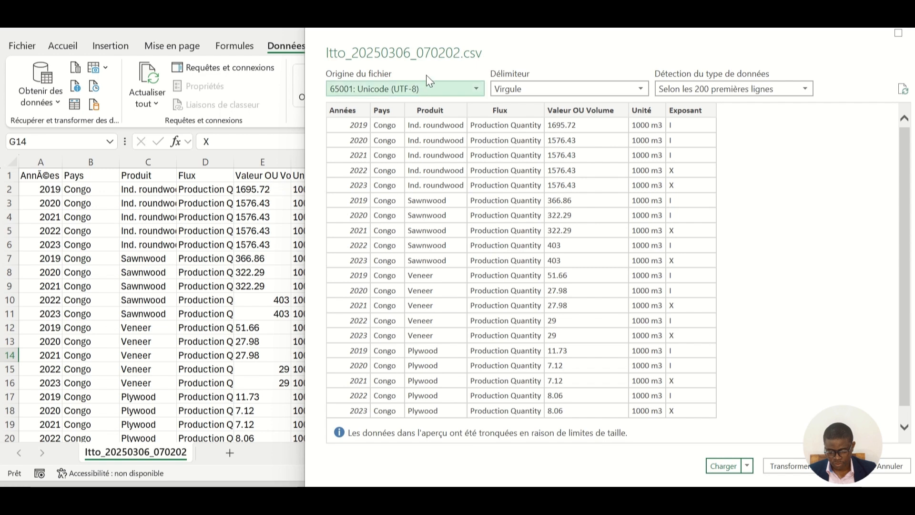
left_click_drag(455, 32, 237, 19)
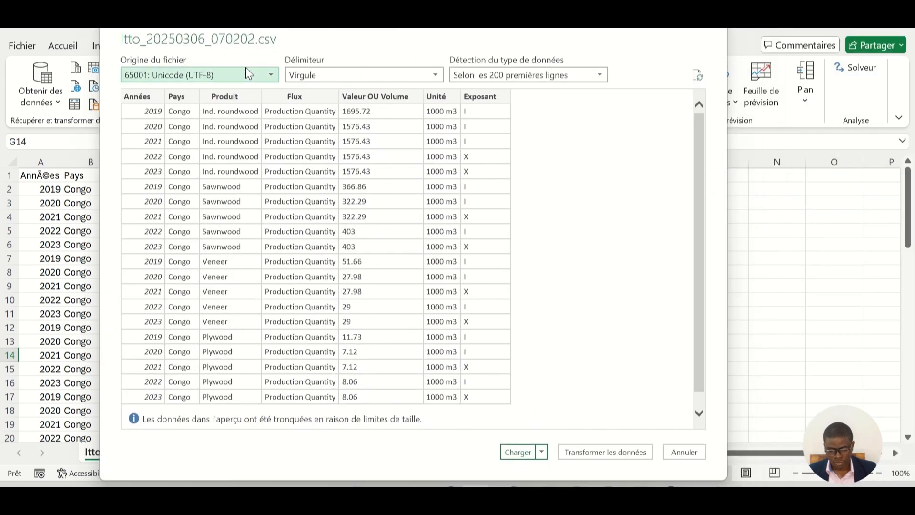
left_click(435, 76)
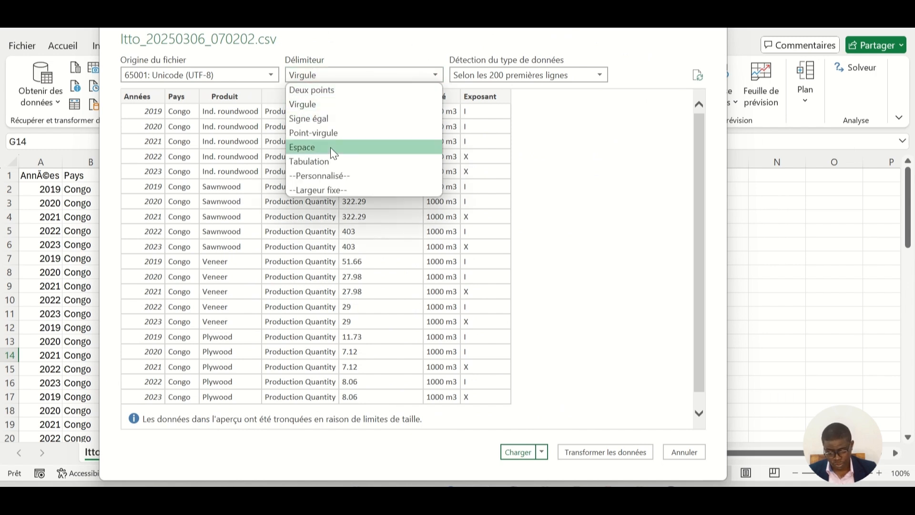
left_click(436, 71)
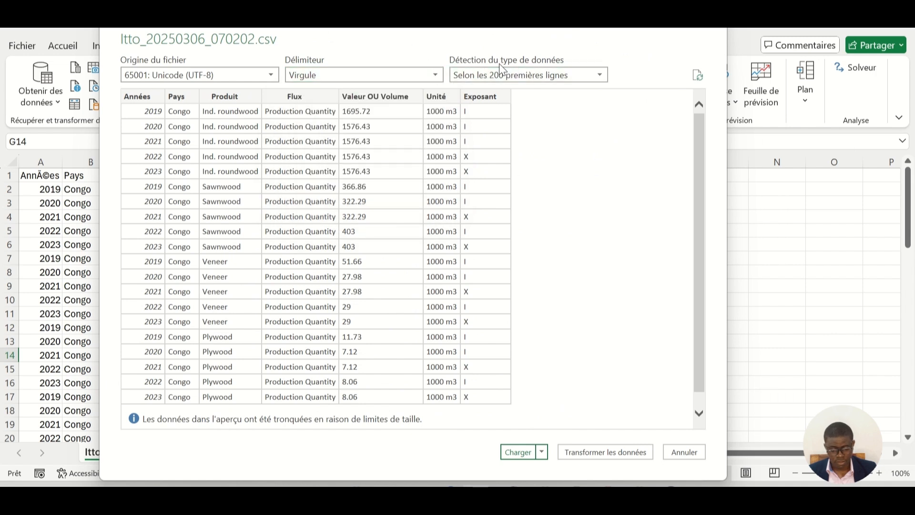
left_click(602, 76)
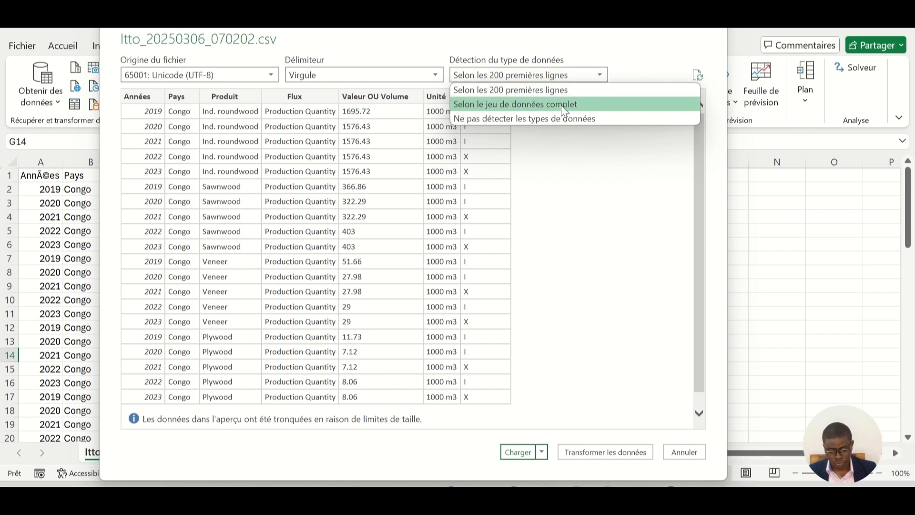
left_click(603, 73)
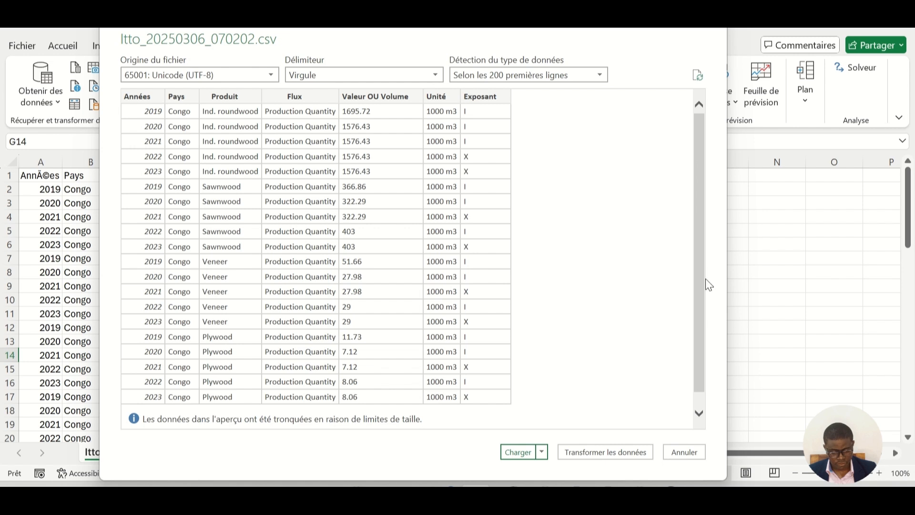
left_click_drag(700, 282, 699, 255)
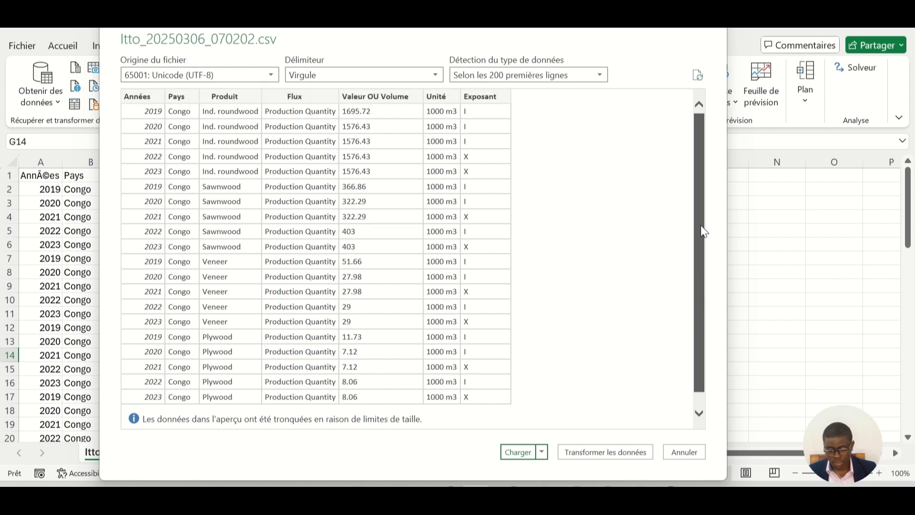
left_click_drag(688, 268, 679, 316)
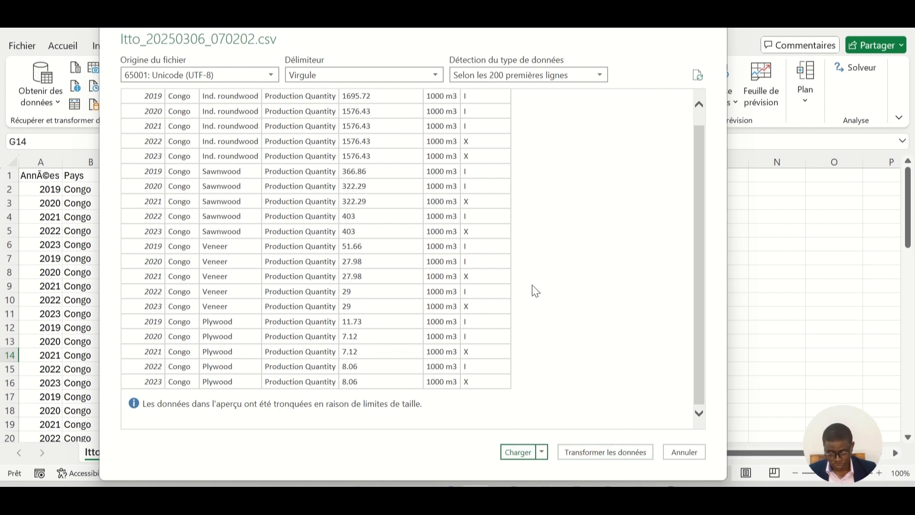
left_click_drag(698, 307, 698, 254)
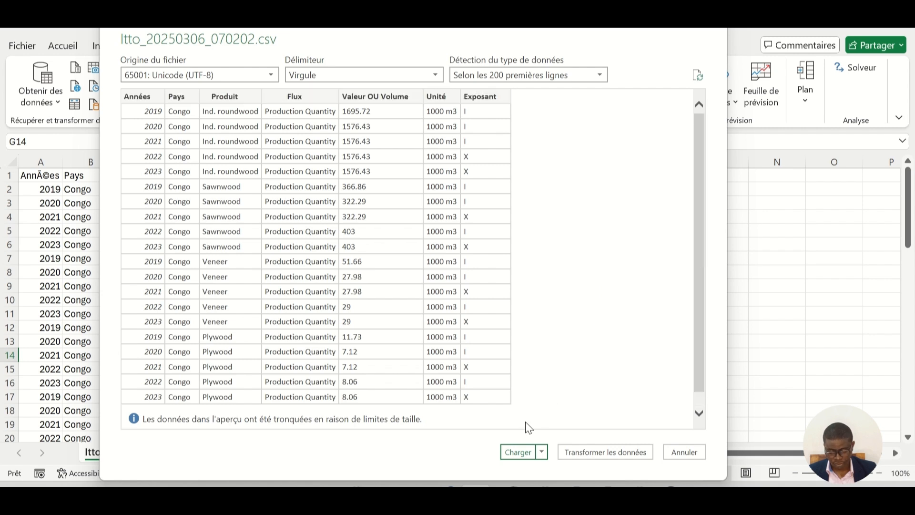
Load the previewed CSV data into the workbook as a table and look through its rows
left_click(520, 452)
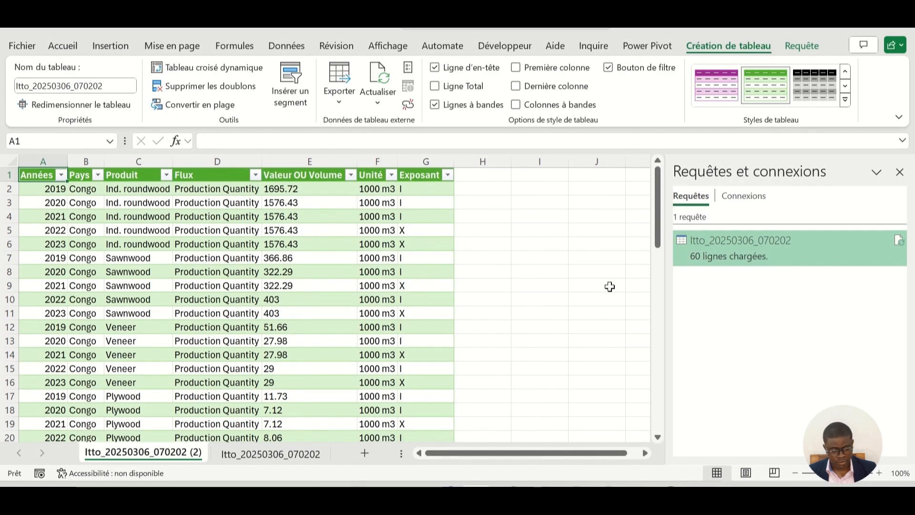
scroll(531, 324, "down", 9)
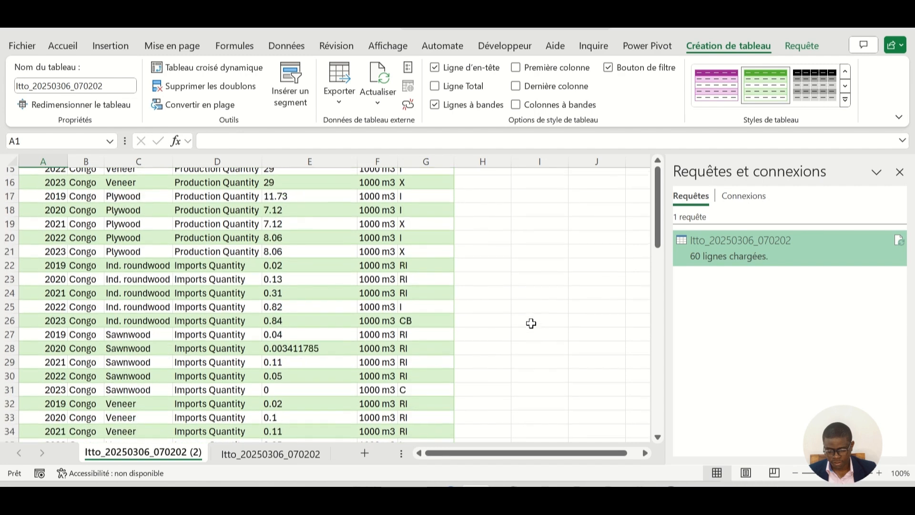
scroll(532, 324, "down", 6)
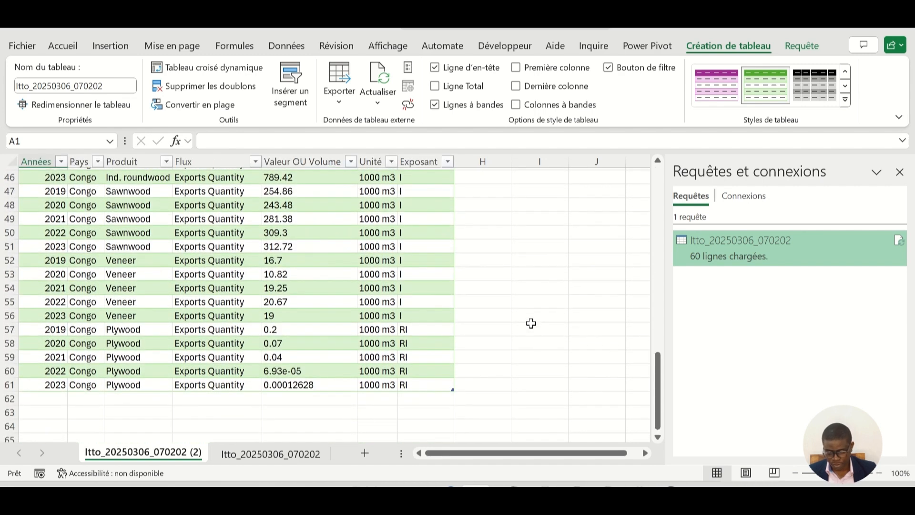
scroll(531, 323, "up", 6)
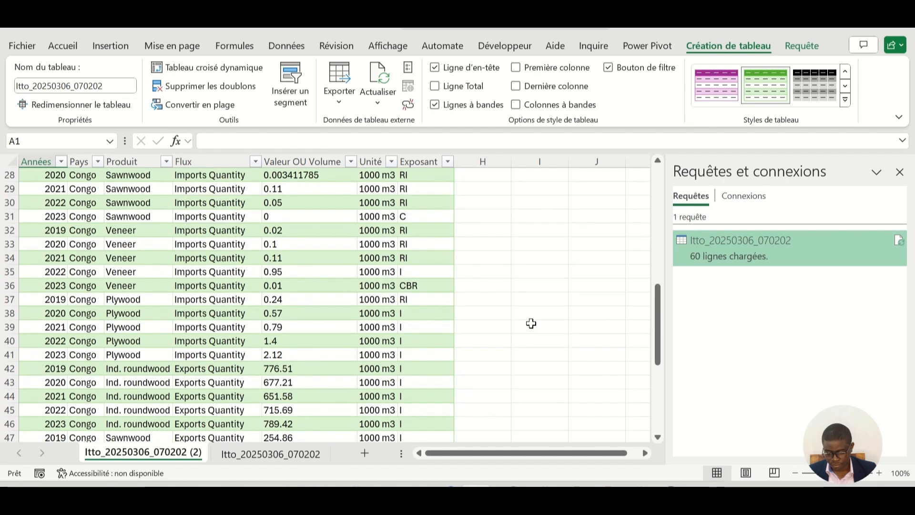
scroll(531, 323, "up", 9)
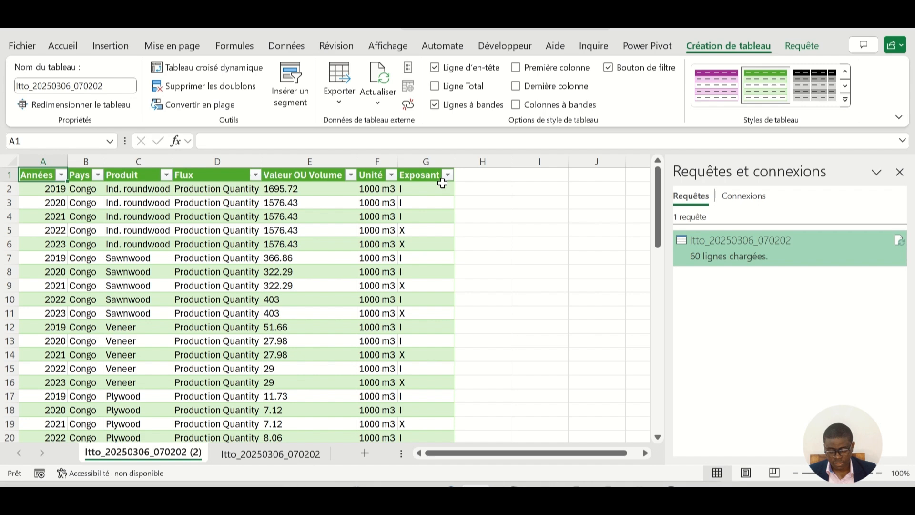
Compare the loaded table with the manually converted data on the Itto_20250306_070202 sheet
scroll(418, 324, "down", 9)
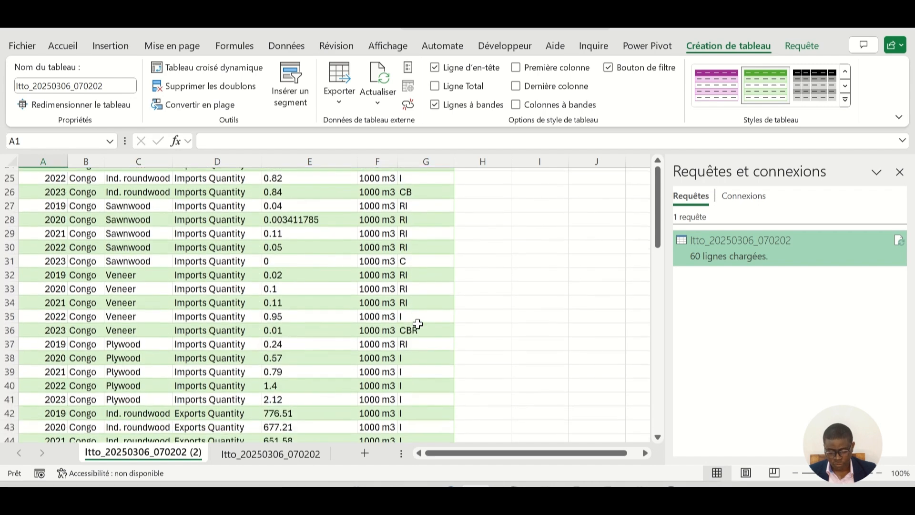
left_click(310, 452)
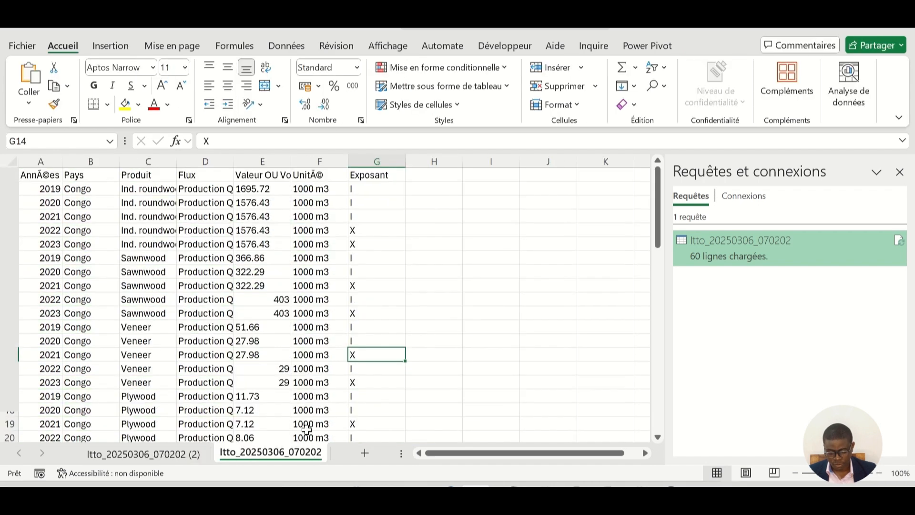
left_click(176, 453)
scroll(333, 365, "down", 7)
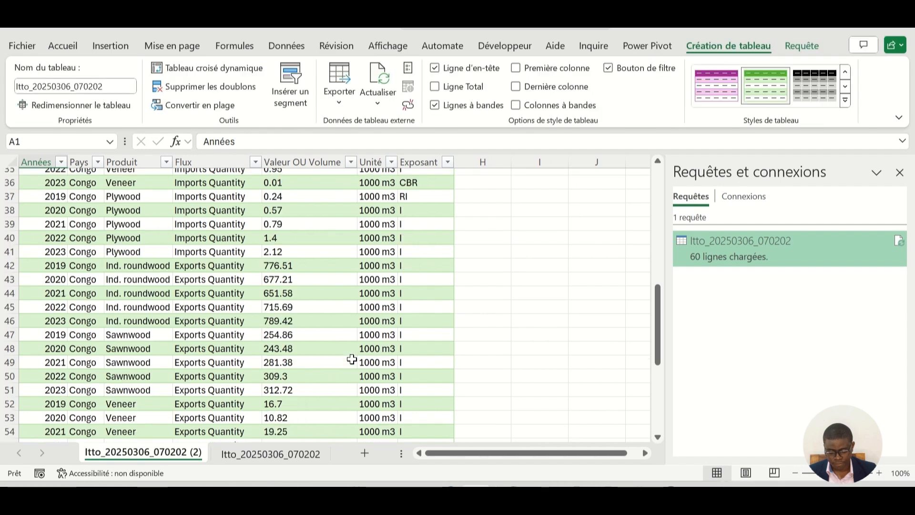
scroll(352, 359, "up", 13)
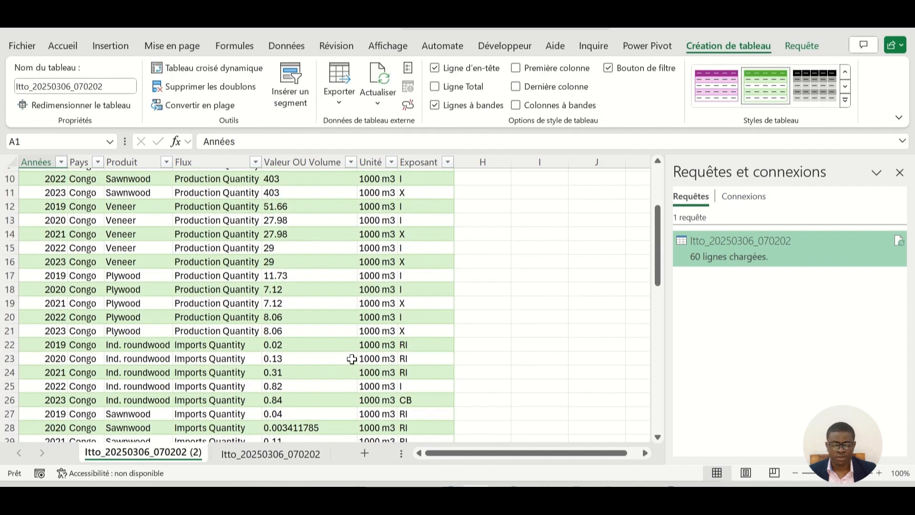
scroll(352, 359, "up", 3)
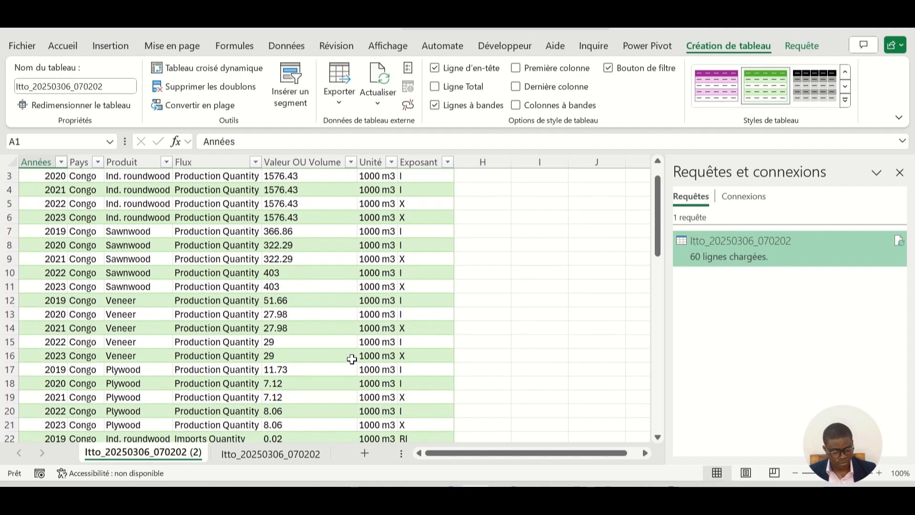
scroll(352, 359, "up", 1)
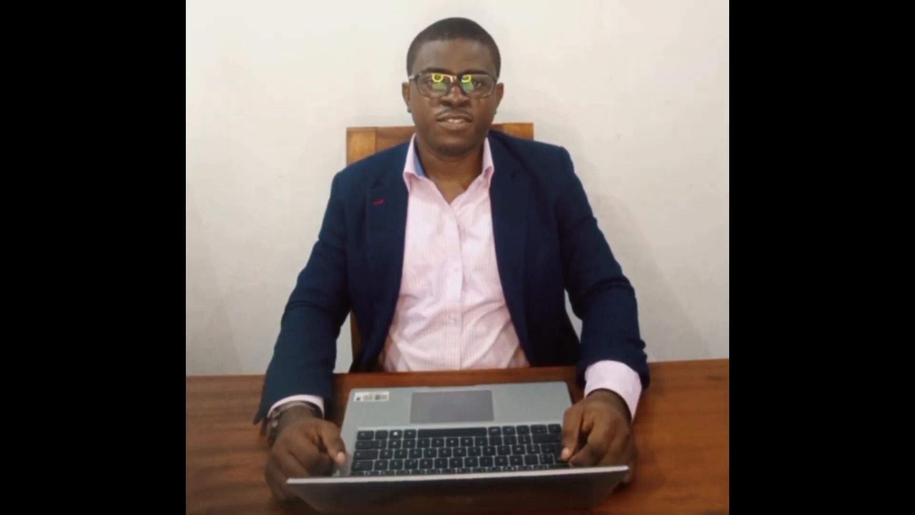